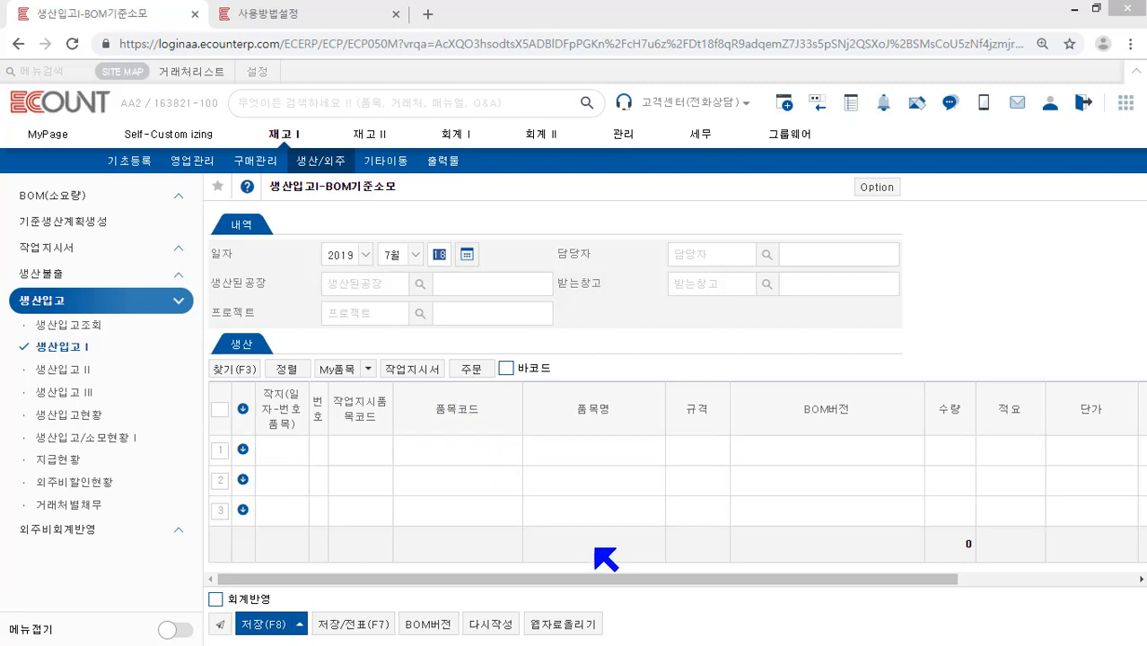
Step: Open the web data upload form (웹자료올리기) for 생산입고I to view its columns, and close it
left_click(564, 624)
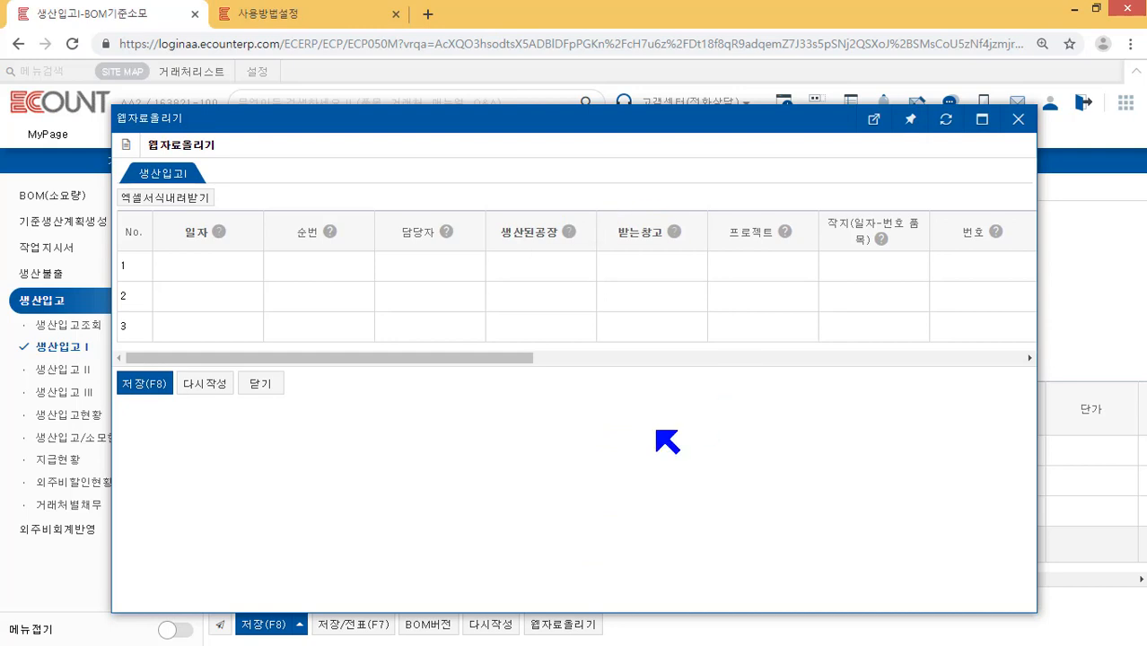
left_click(1017, 119)
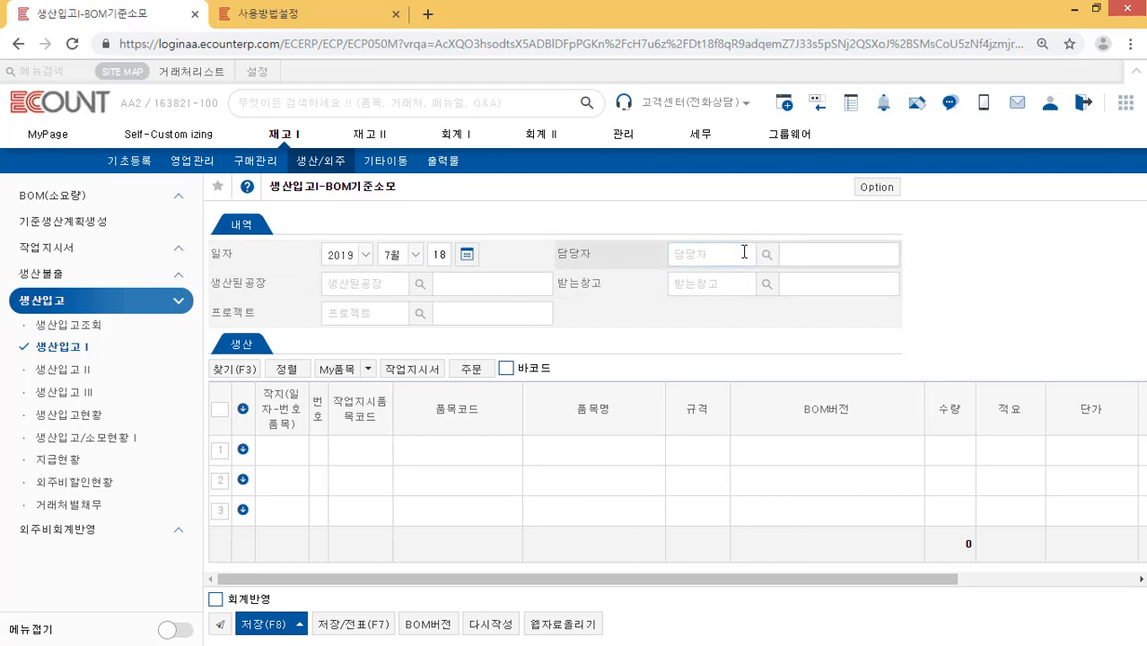
Step: Set the production factory (생산된공장) to 양념공장 and the receiving warehouse (받는창고) to 포장공장
left_click(384, 288)
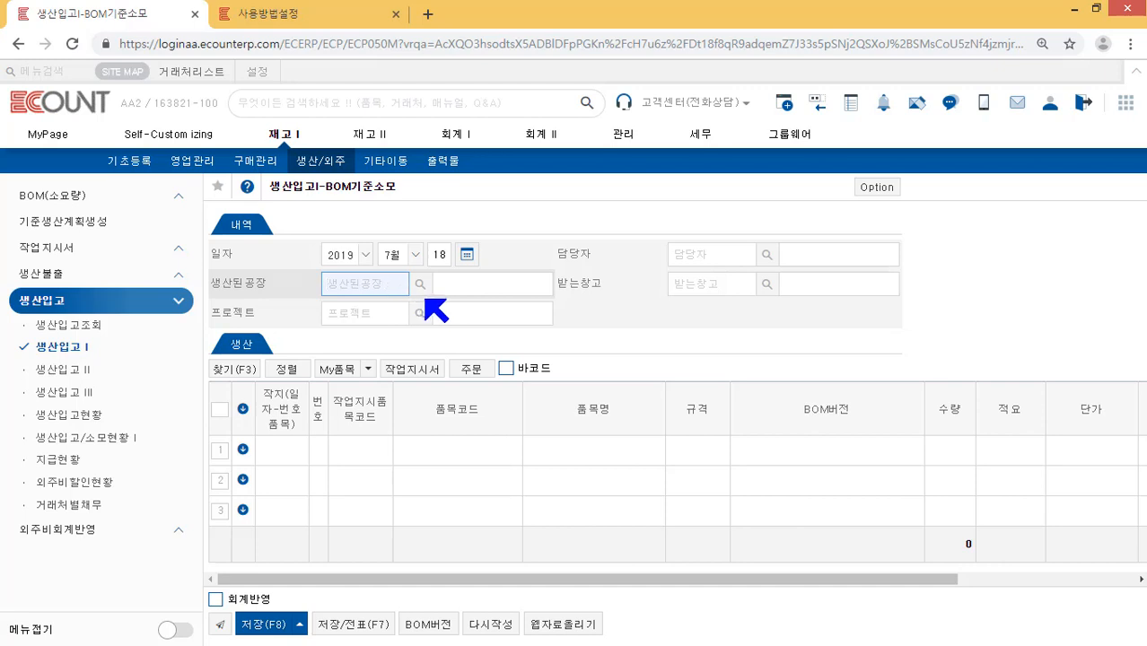
type("양념고ㅇ장")
key("Return")
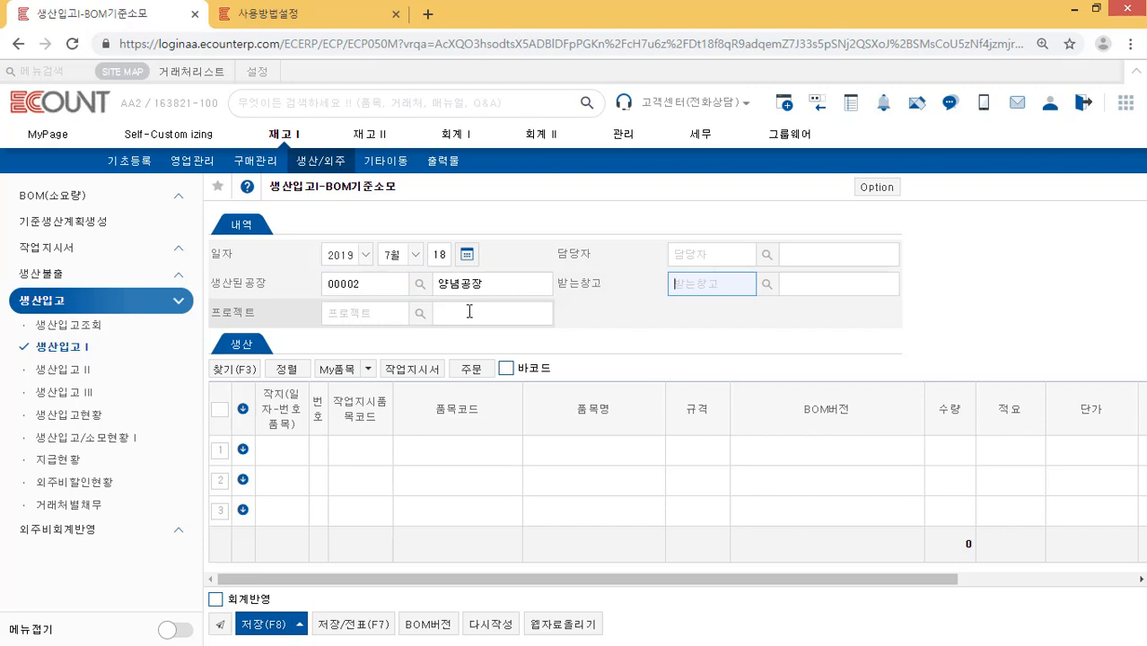
type("포장")
key("Return")
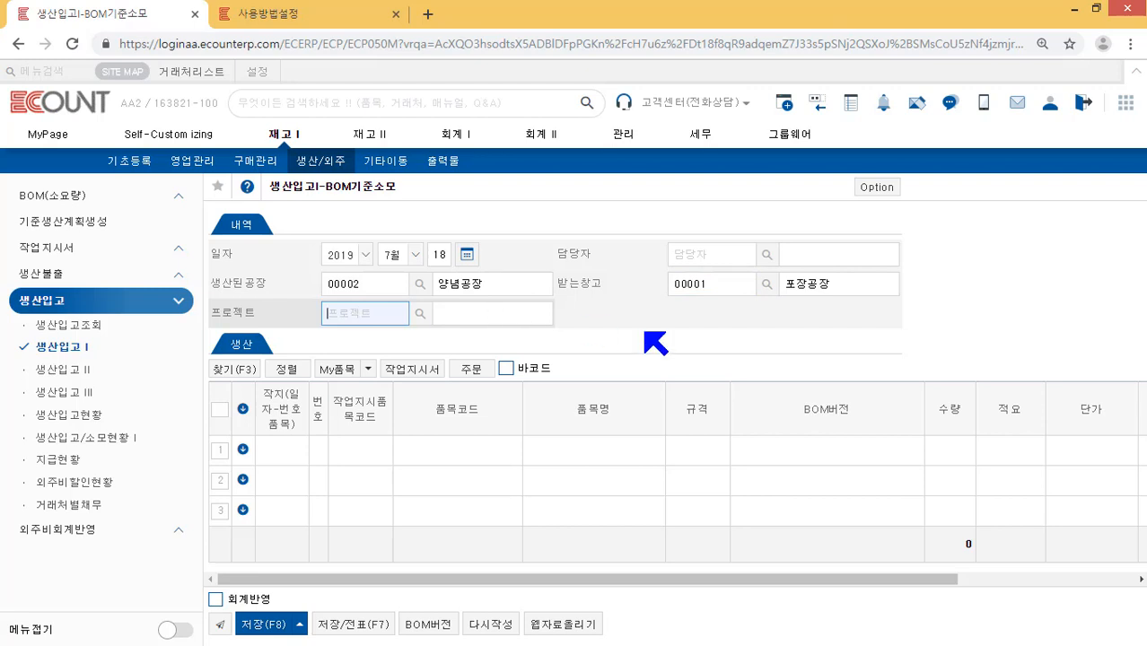
left_click(705, 347)
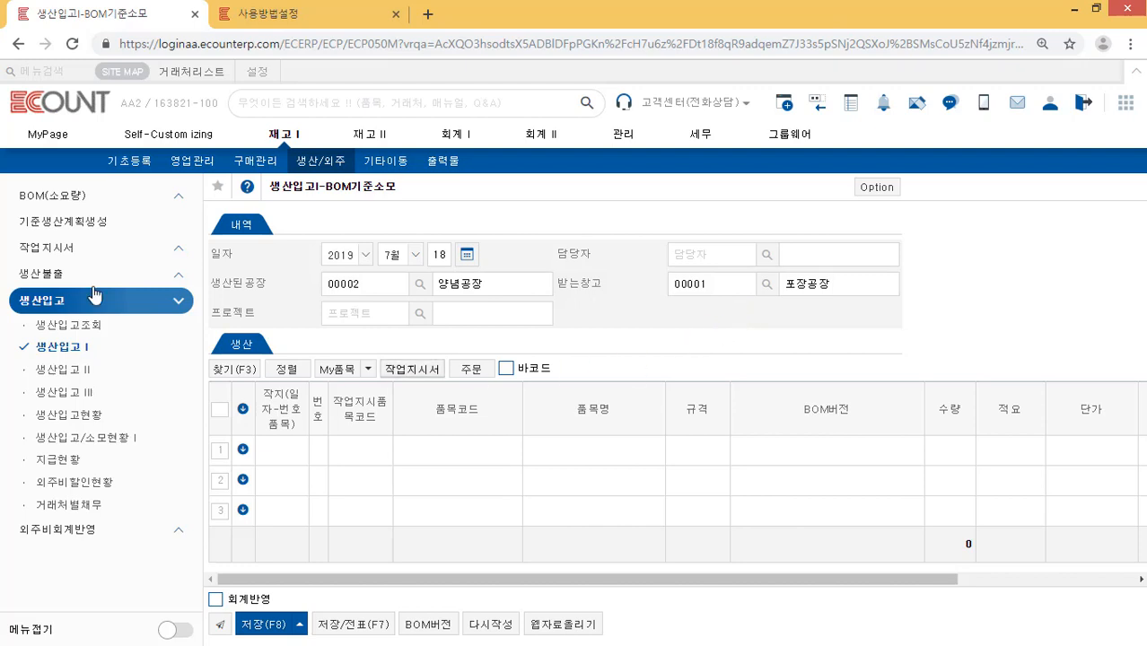
left_click(63, 276)
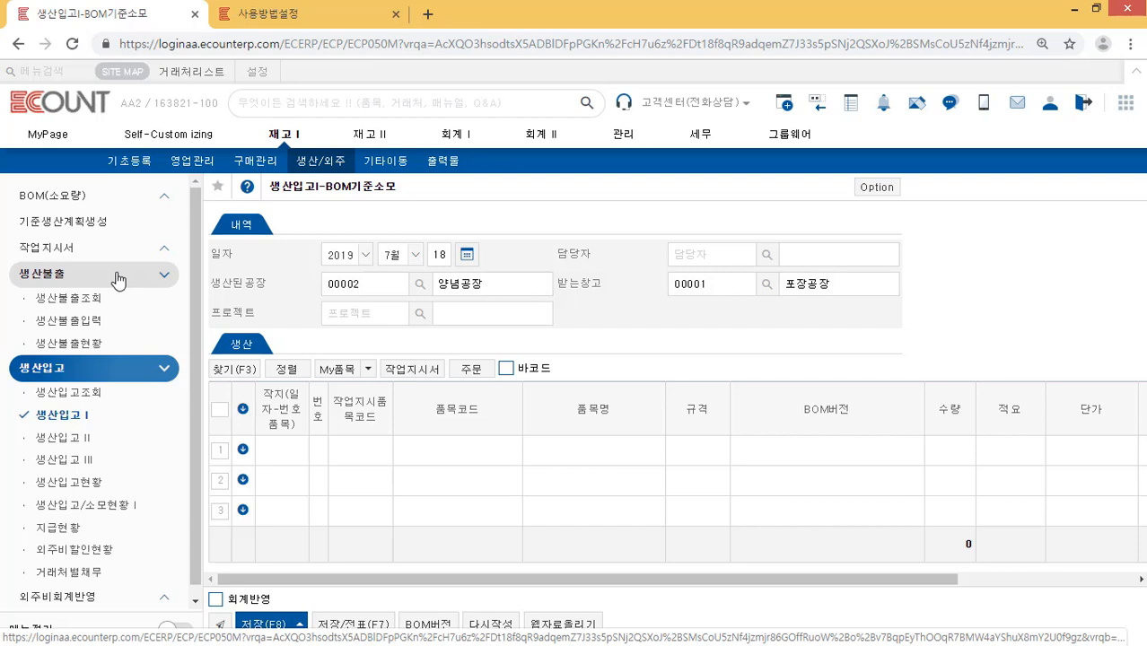
left_click(116, 276)
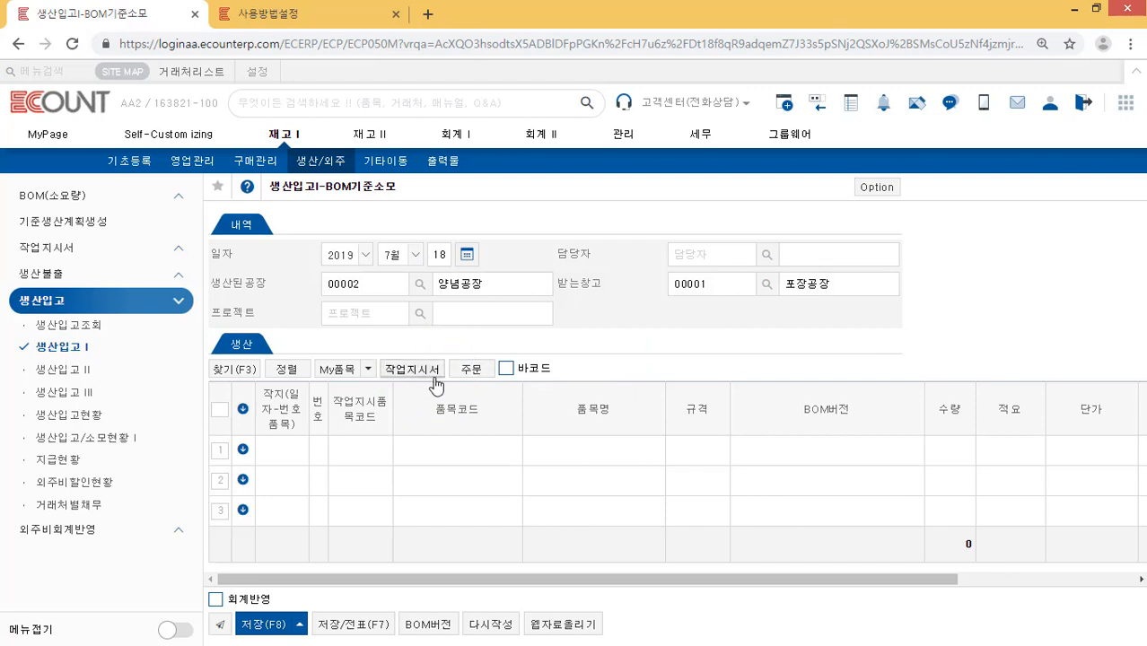
Step: Load work order 2019/07/18 -1 into the production receipt by its remaining quantity (잔량적용) and review the resulting lines
left_click(412, 374)
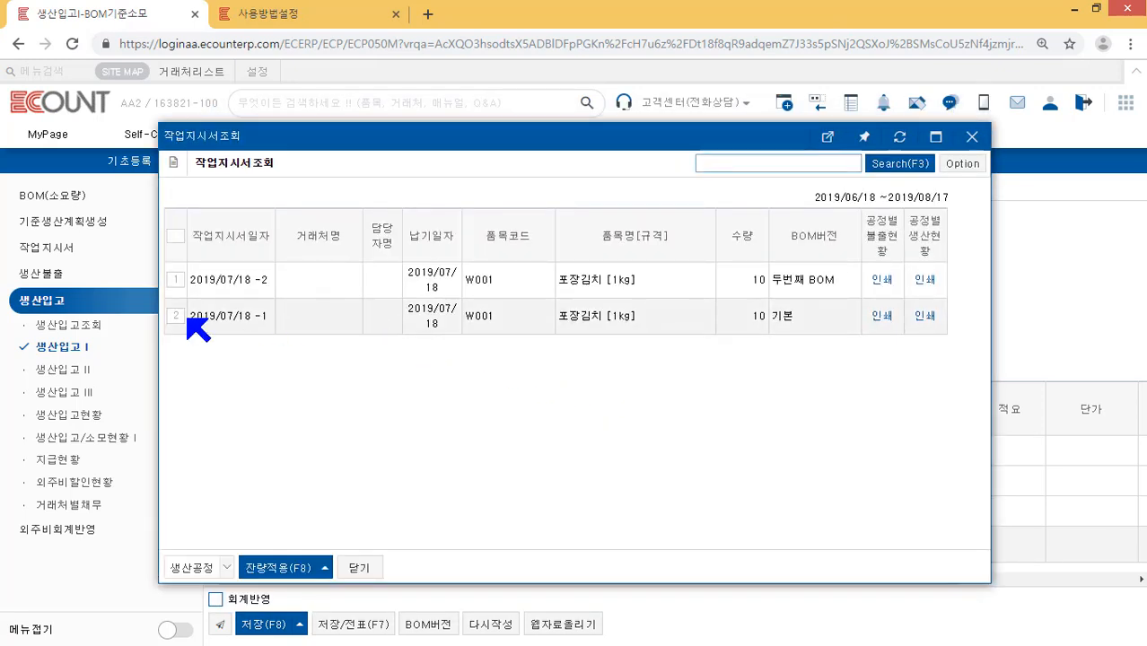
left_click(176, 316)
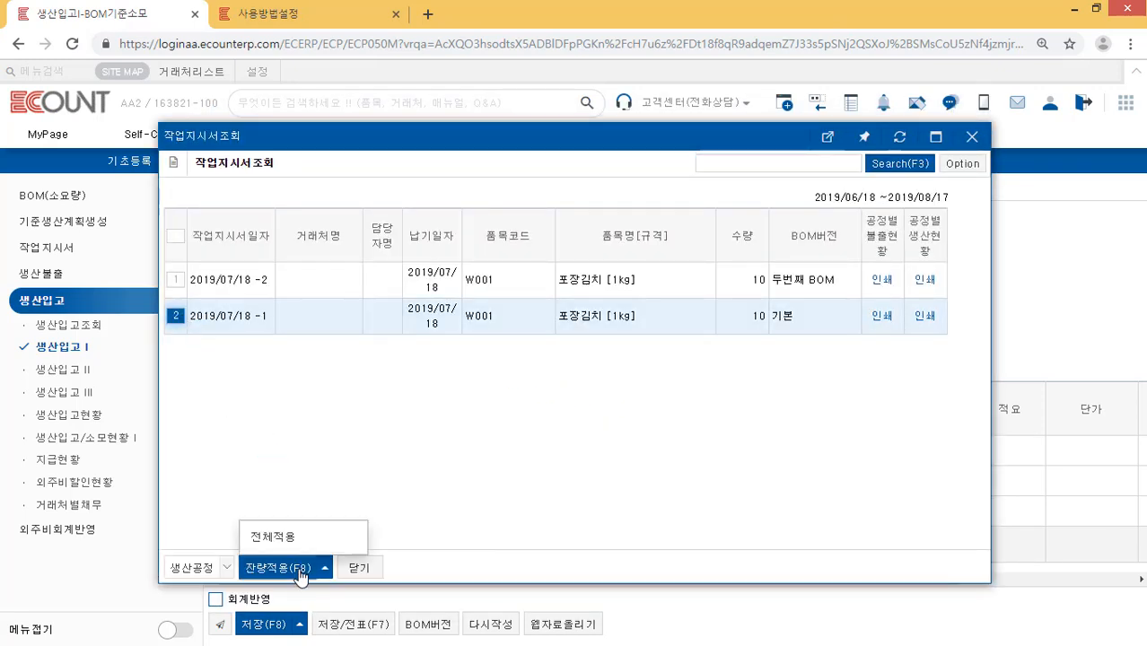
left_click(301, 569)
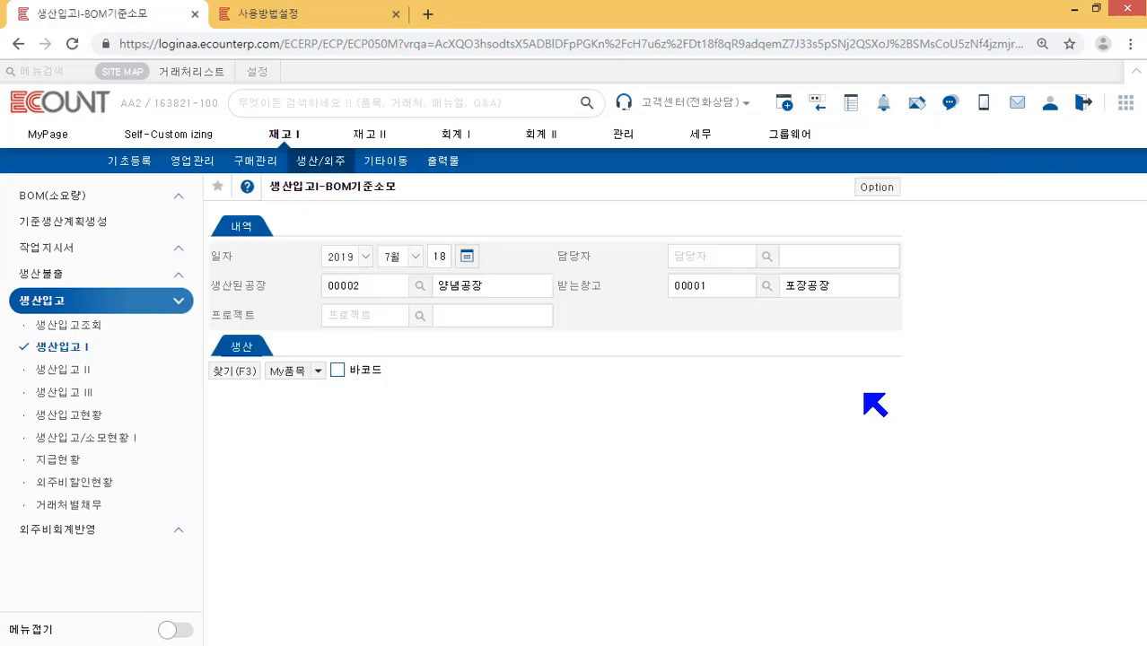
scroll(840, 407, "down", 1)
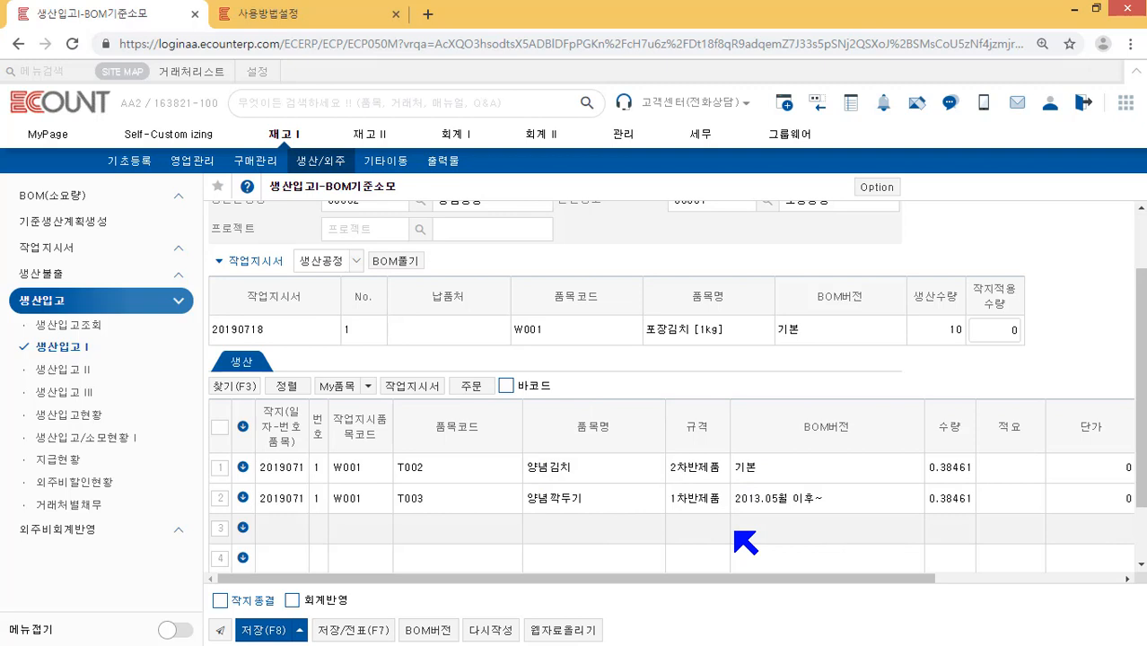
scroll(745, 542, "up", 2)
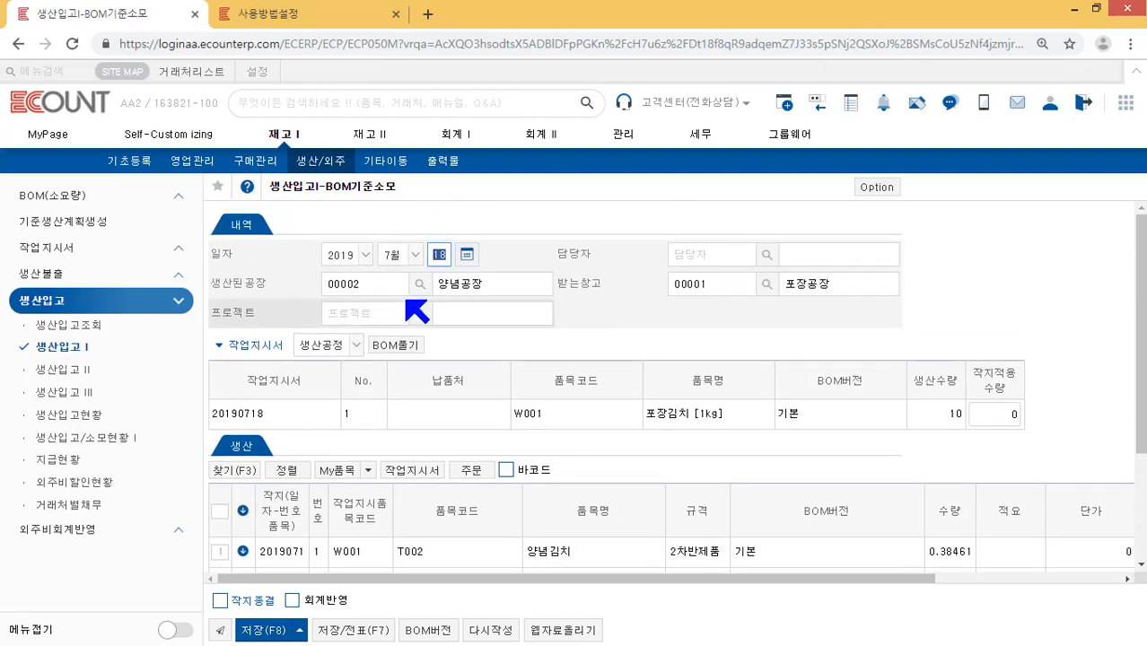
left_click(523, 293)
scroll(523, 294, "down", 1)
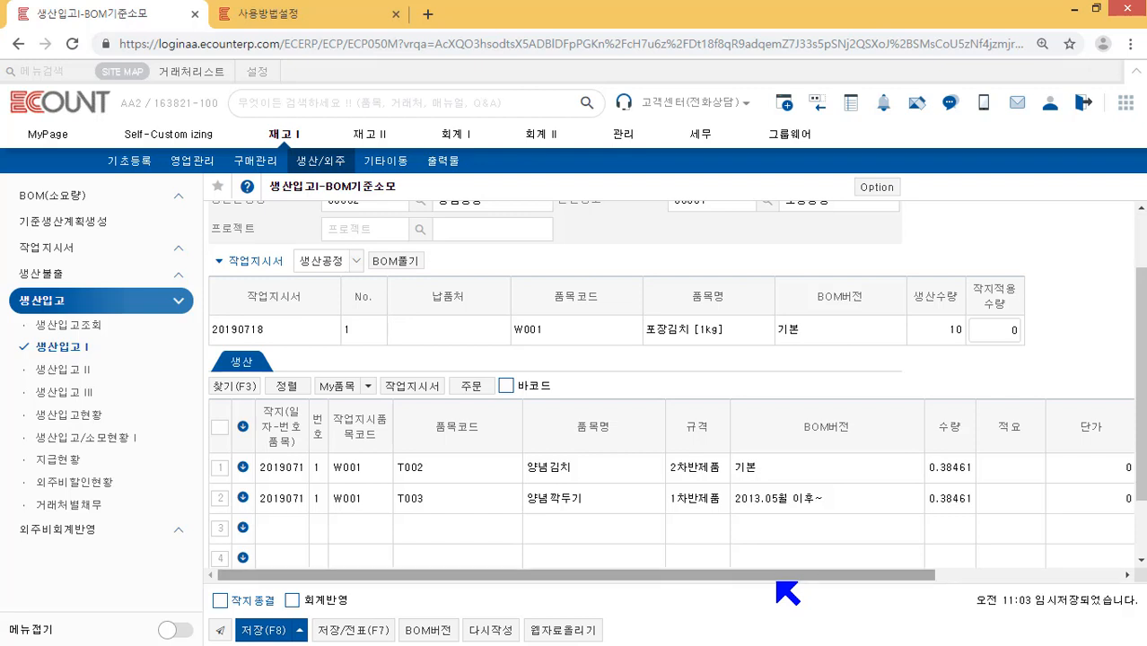
scroll(762, 538, "up", 2)
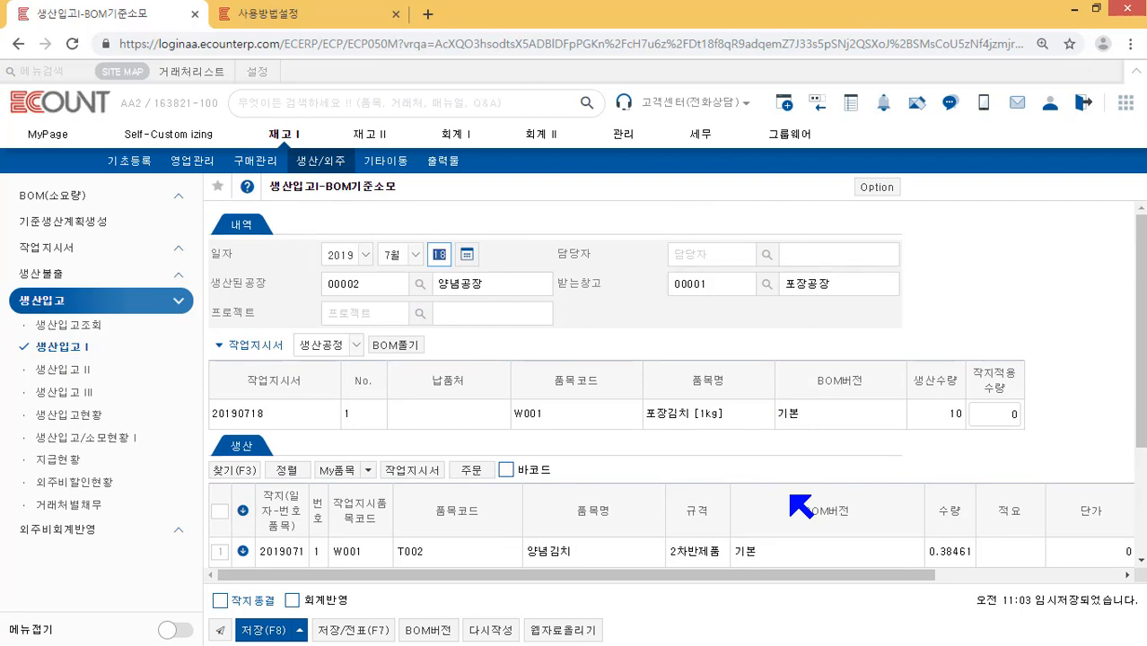
Step: Load both work orders, 2019/07/18 -2 and 2019/07/18 -1, into the receipt by their remaining quantity (잔량적용)
left_click(430, 480)
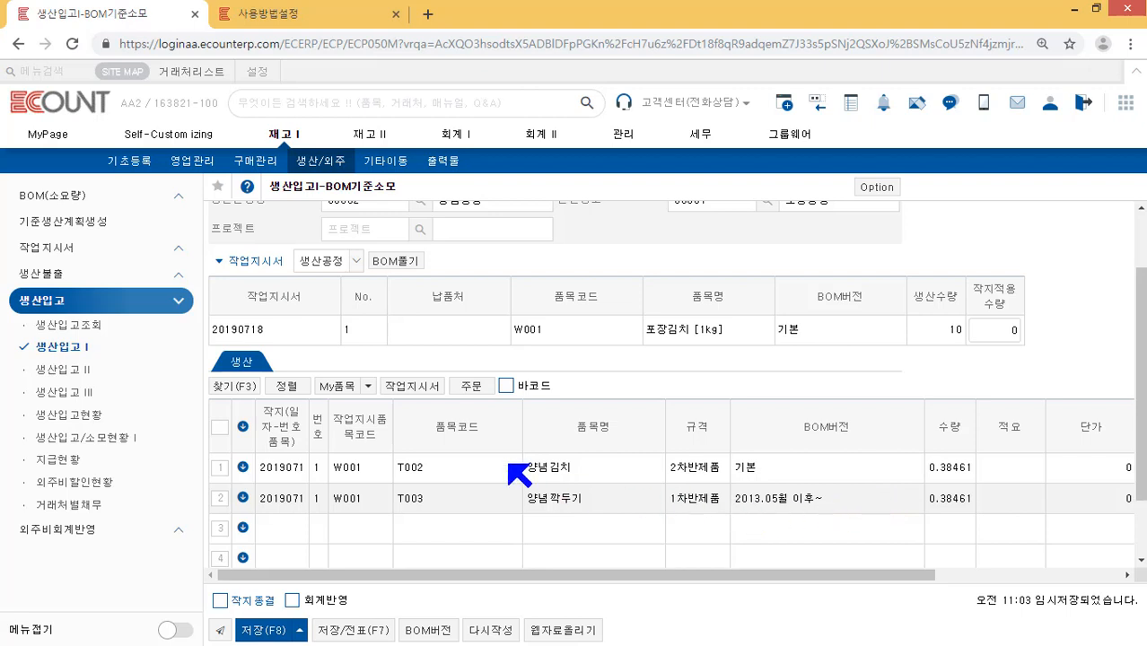
left_click(426, 395)
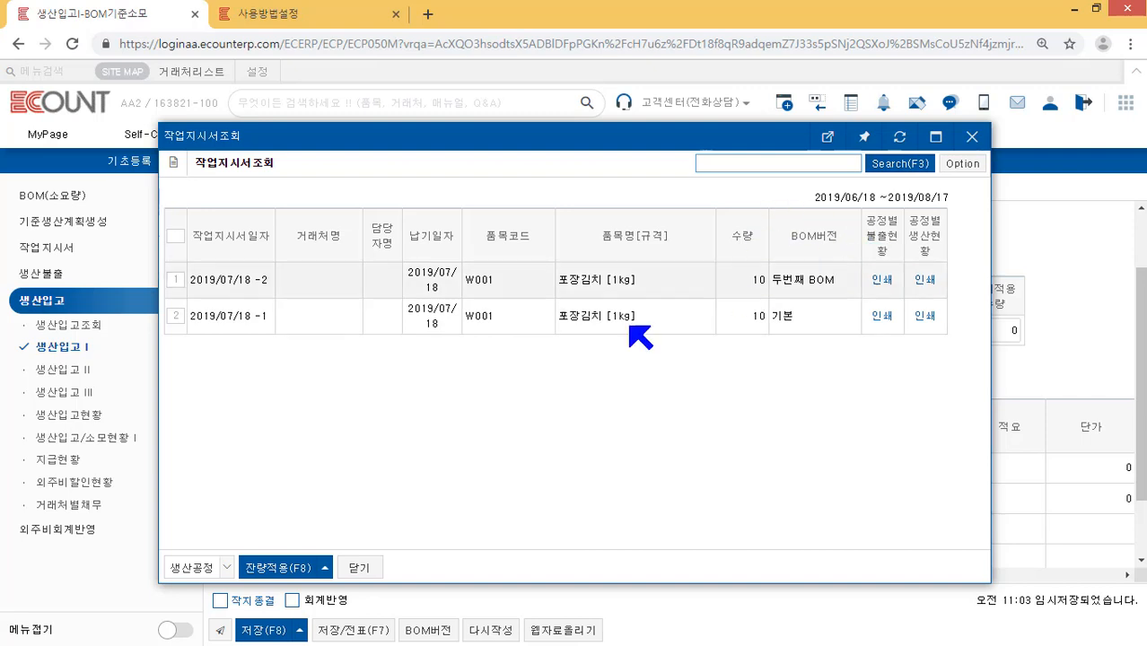
left_click(175, 281)
left_click(176, 318)
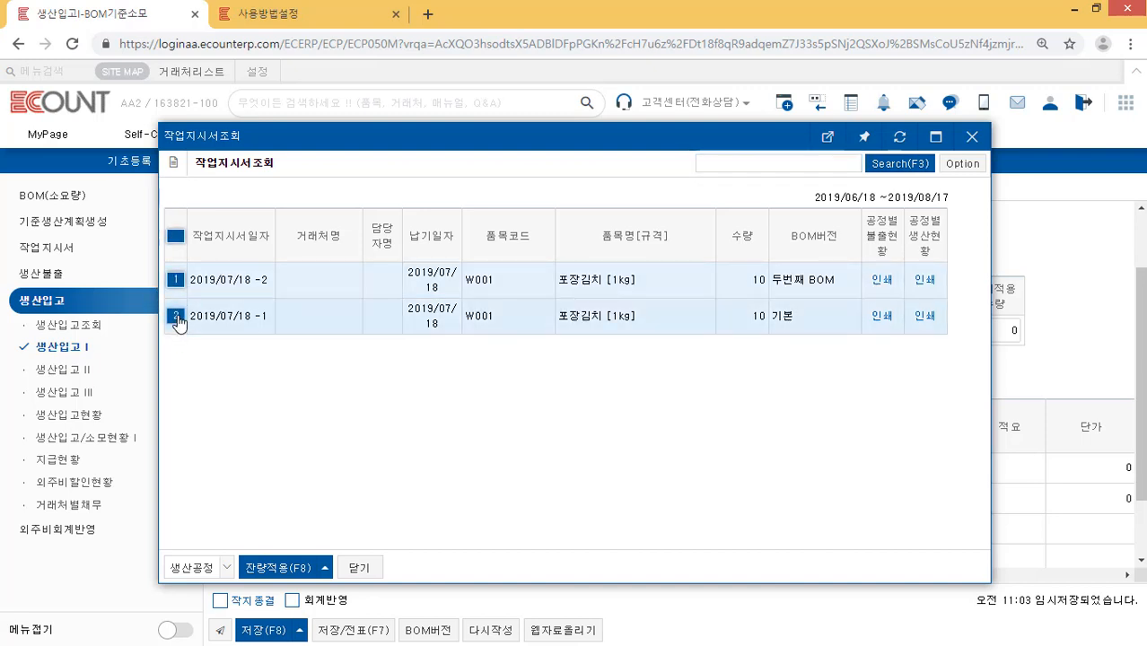
left_click(286, 567)
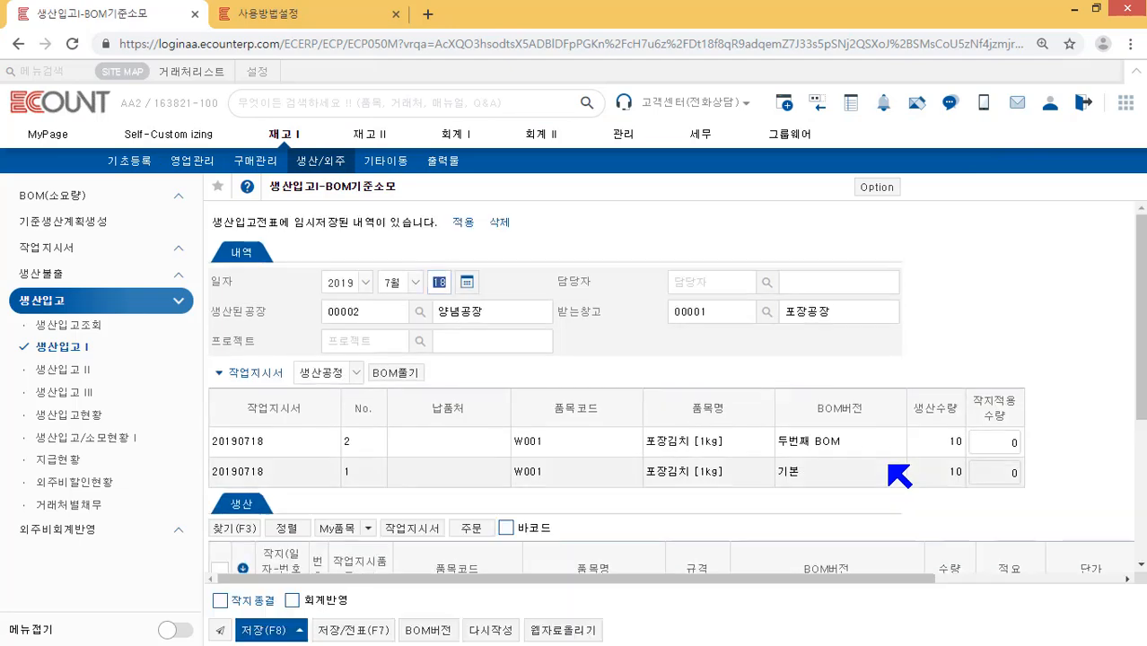
scroll(899, 477, "down", 1)
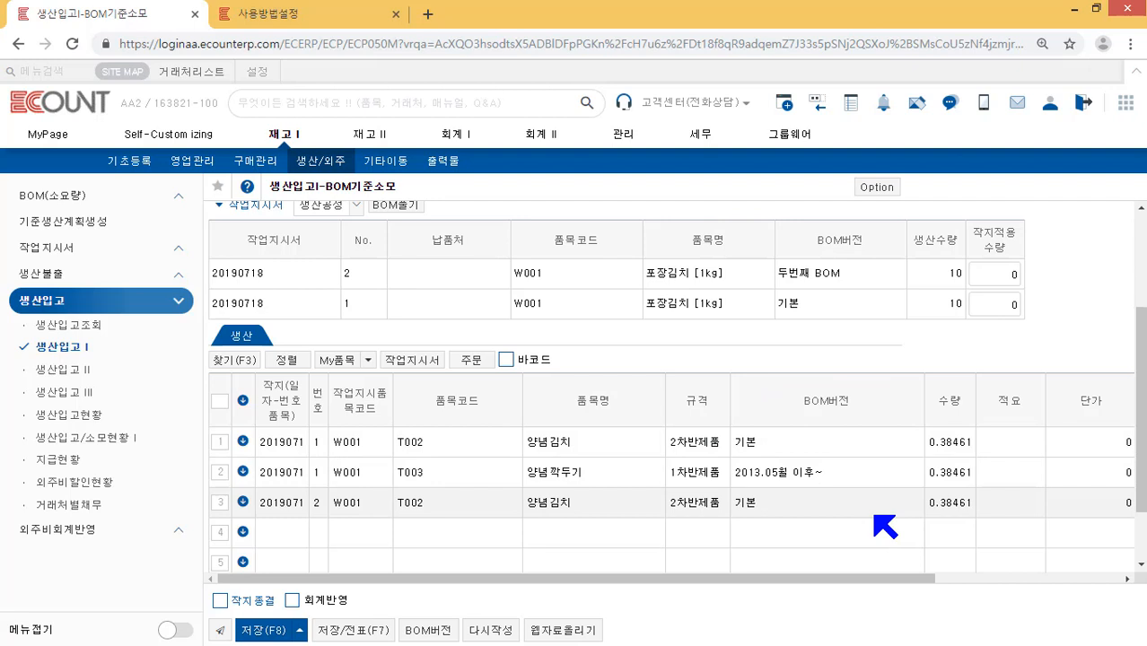
Step: Restart with a blank 생산입고 I form and set the production factory to 양념공장 and the receiving warehouse to 포장공장
left_click(221, 404)
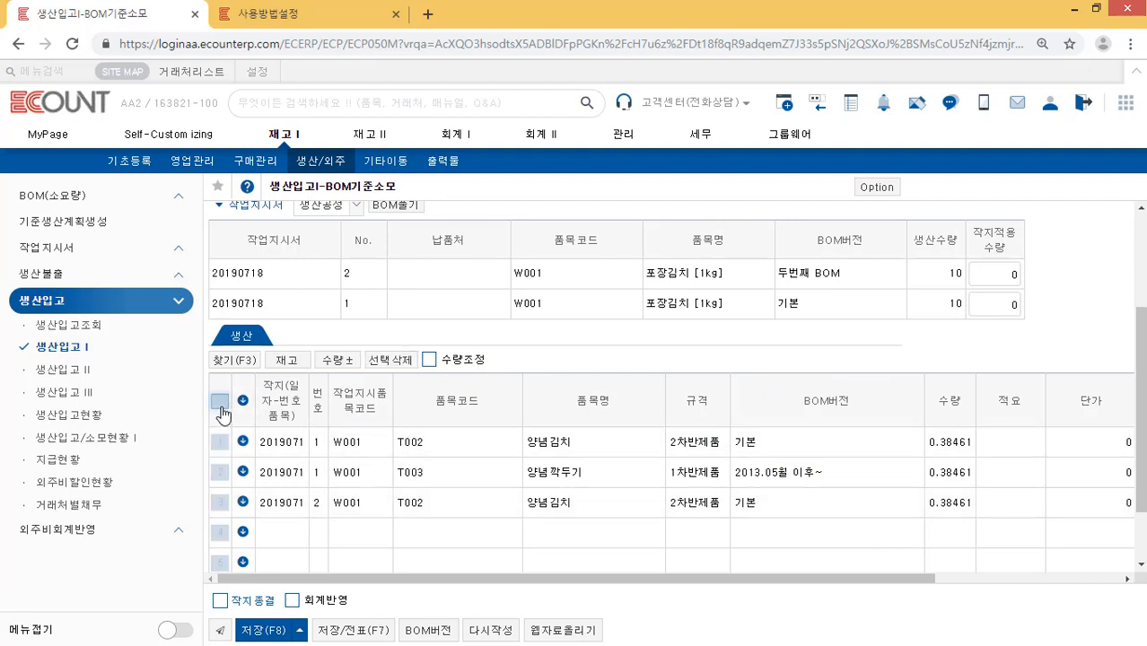
left_click(61, 346)
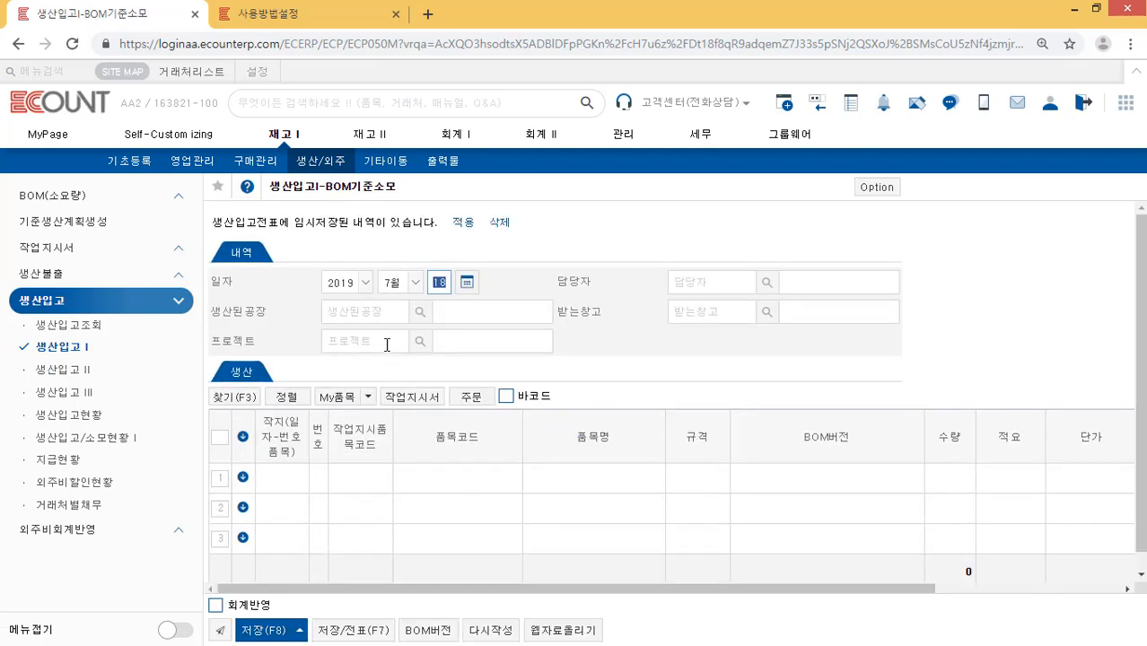
left_click(372, 311)
type("lo양념")
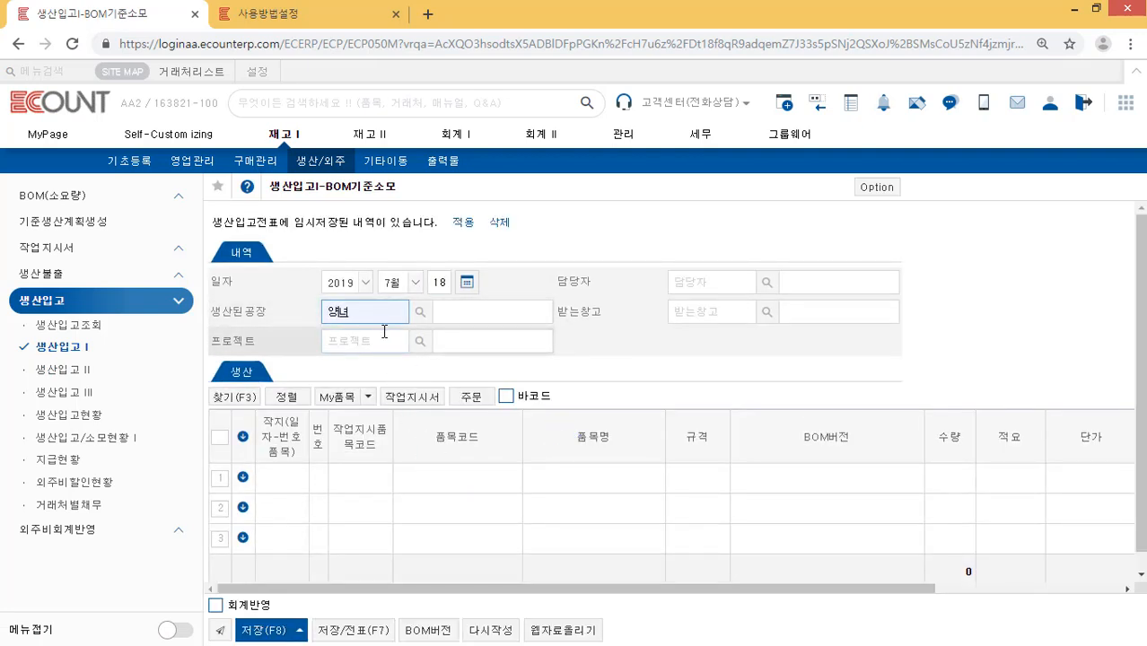
key("Return")
type("포장")
key("Return")
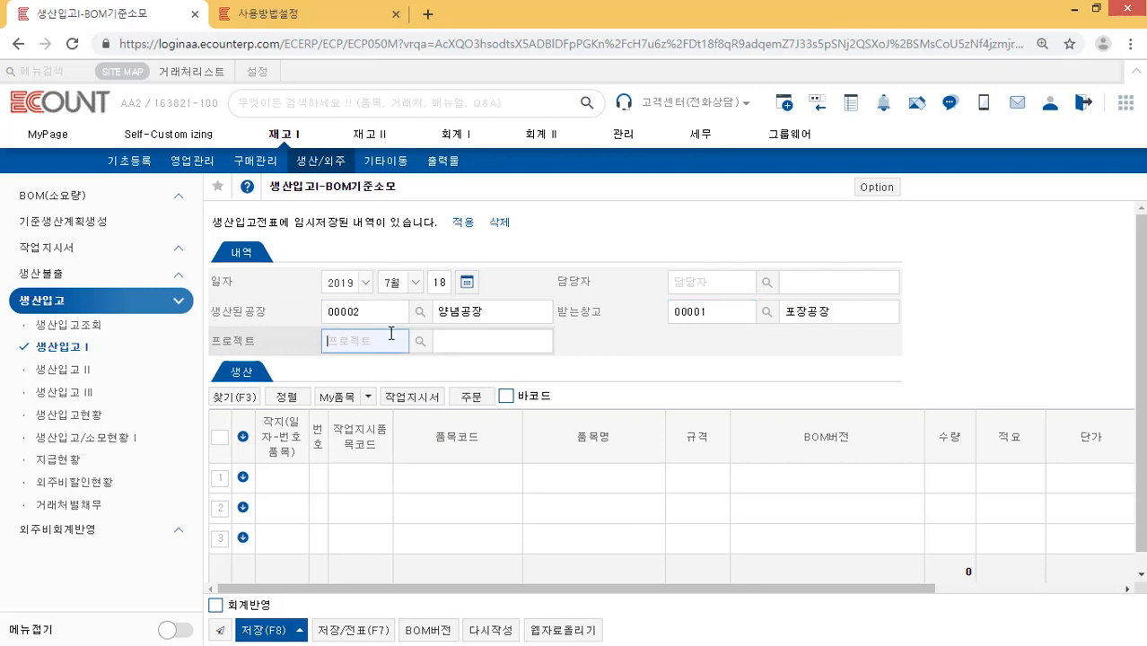
Step: Add the item 양념깍두기 to the first production row
left_click(438, 481)
type("양념")
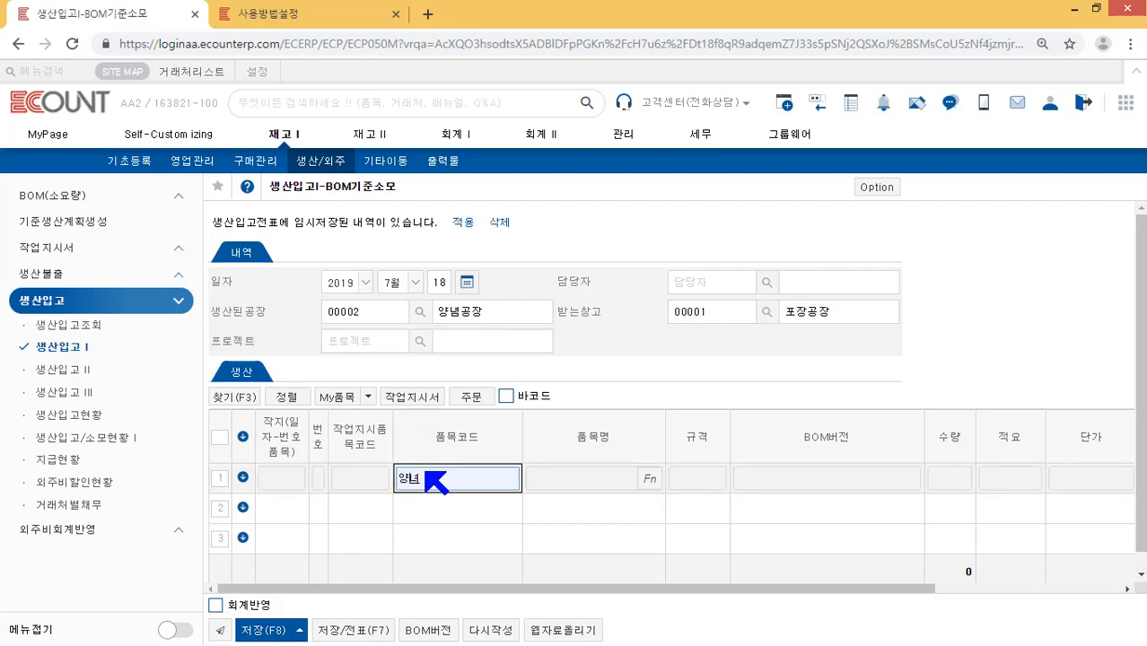
type(" 깍두기")
key("Return")
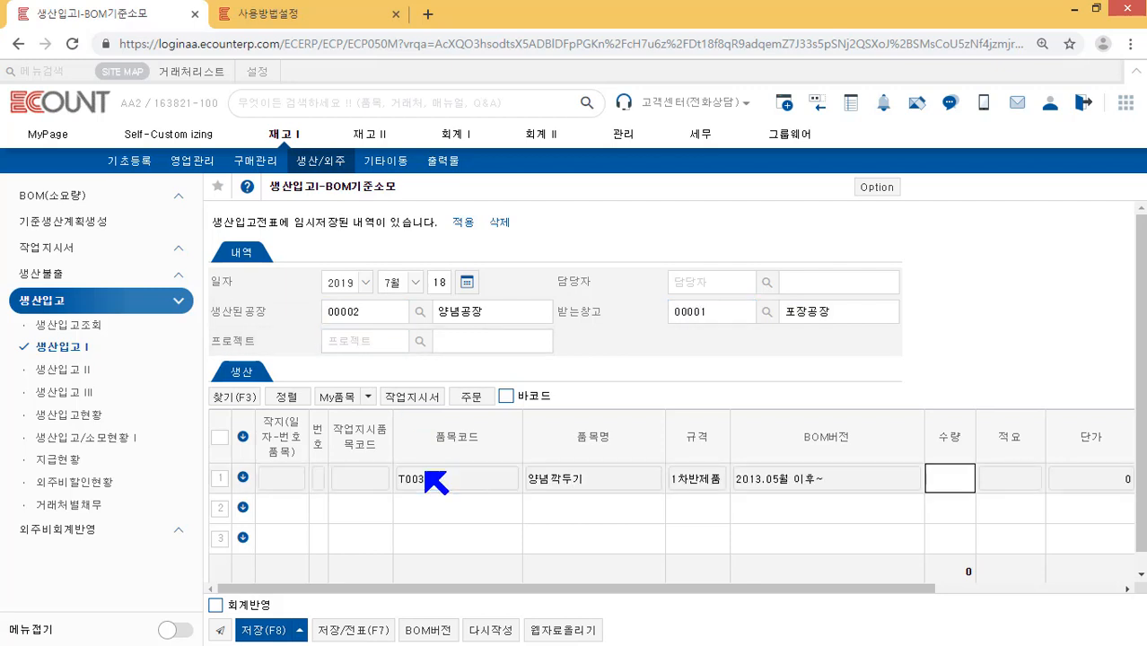
scroll(807, 484, "down", 1)
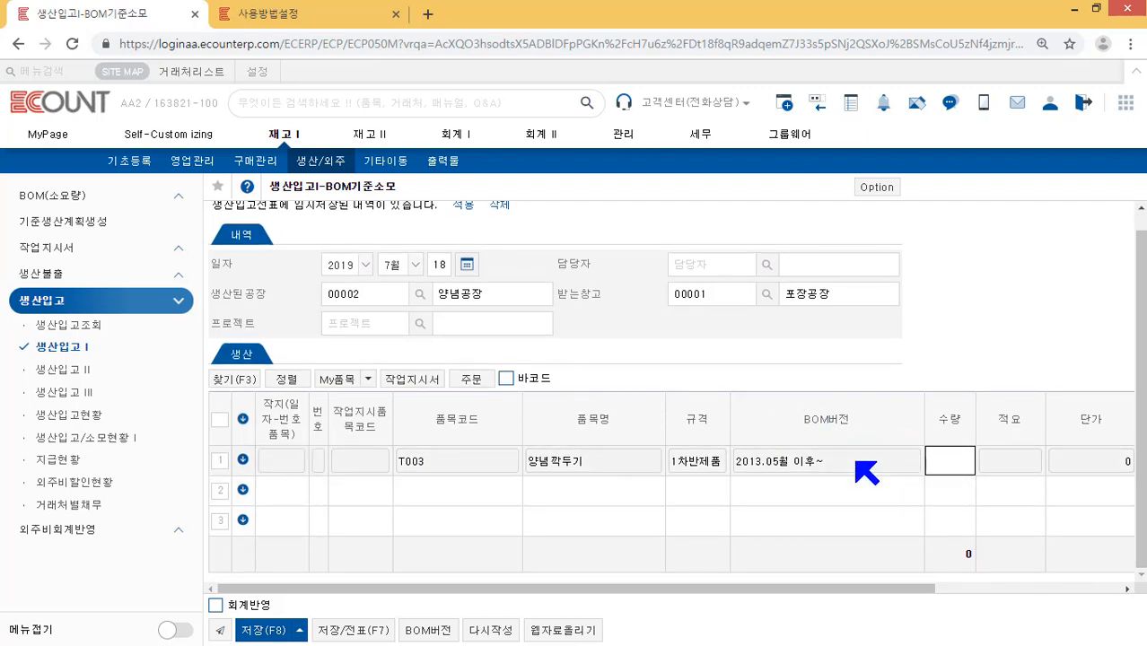
Step: View the available BOM versions of 양념깍두기 without choosing one, and delete all the production rows
left_click(855, 462)
double_click(846, 457)
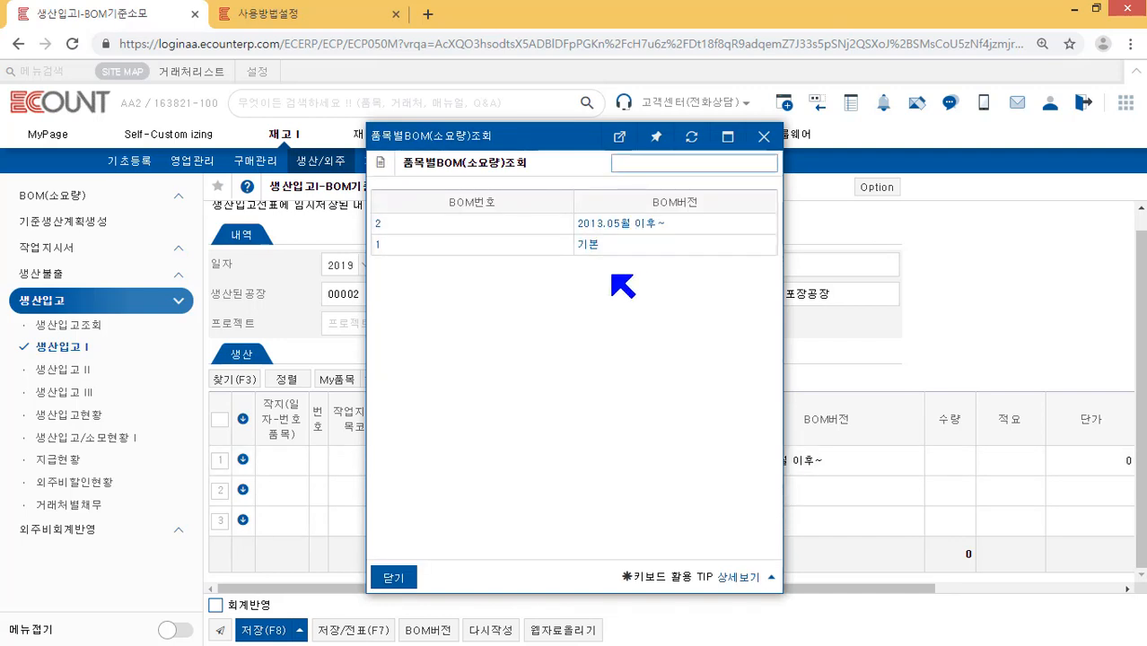
left_click(763, 137)
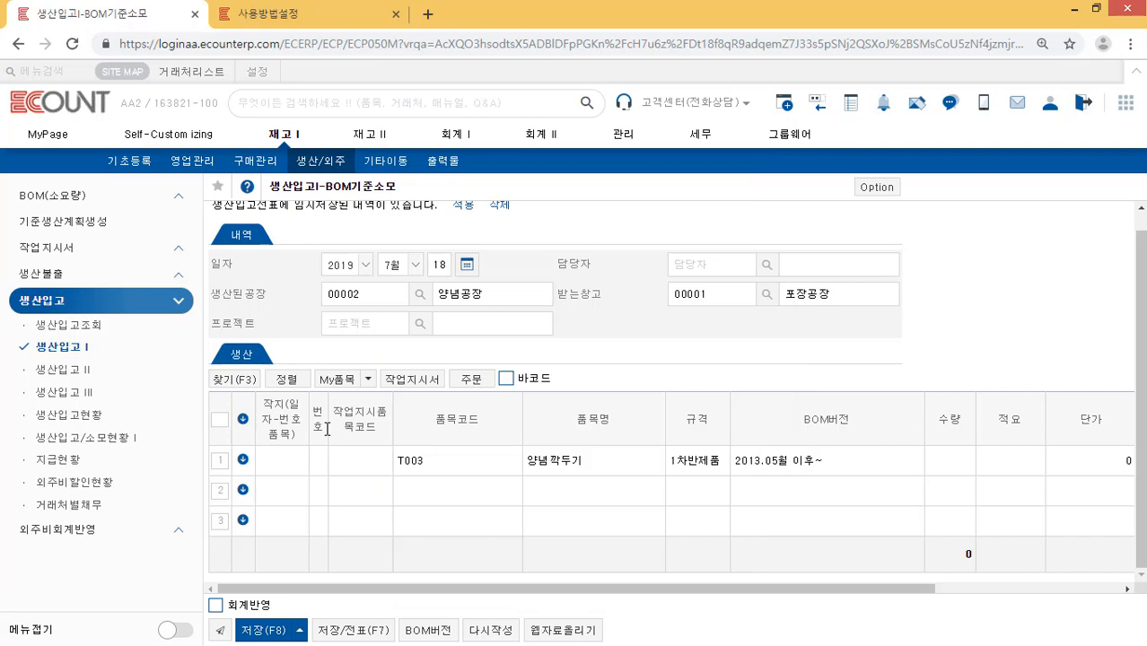
left_click(219, 419)
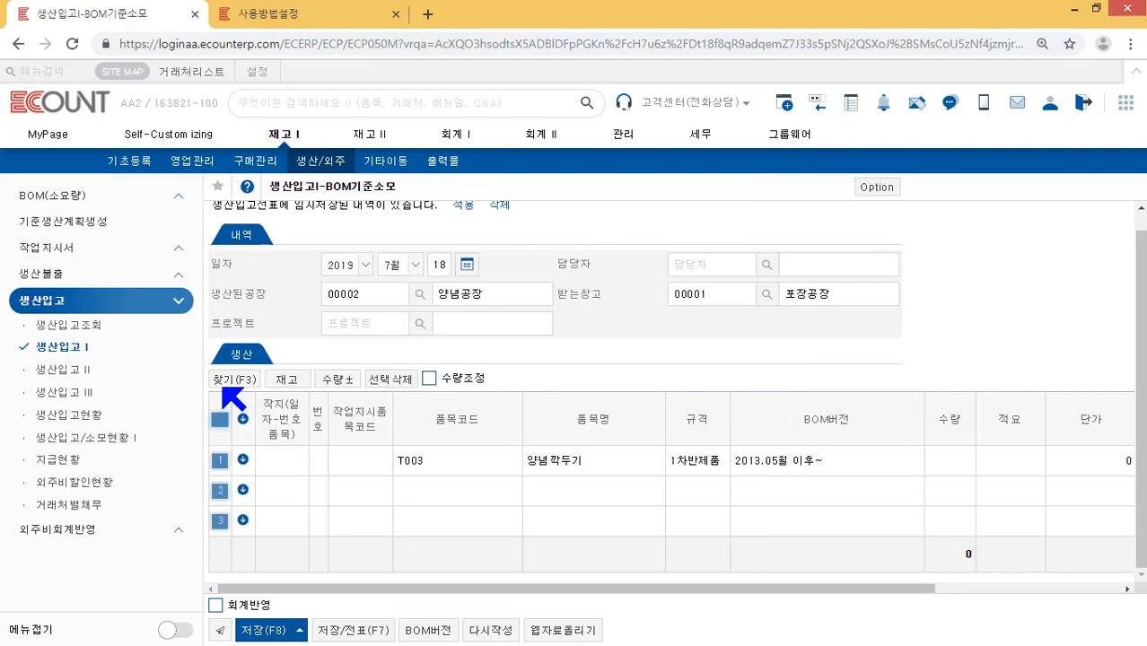
left_click(386, 382)
Step: Load work order 2019/07/18 -1 by its remaining quantity (잔량적용) and set its applied quantity (작지적용수량) to 10
left_click(410, 382)
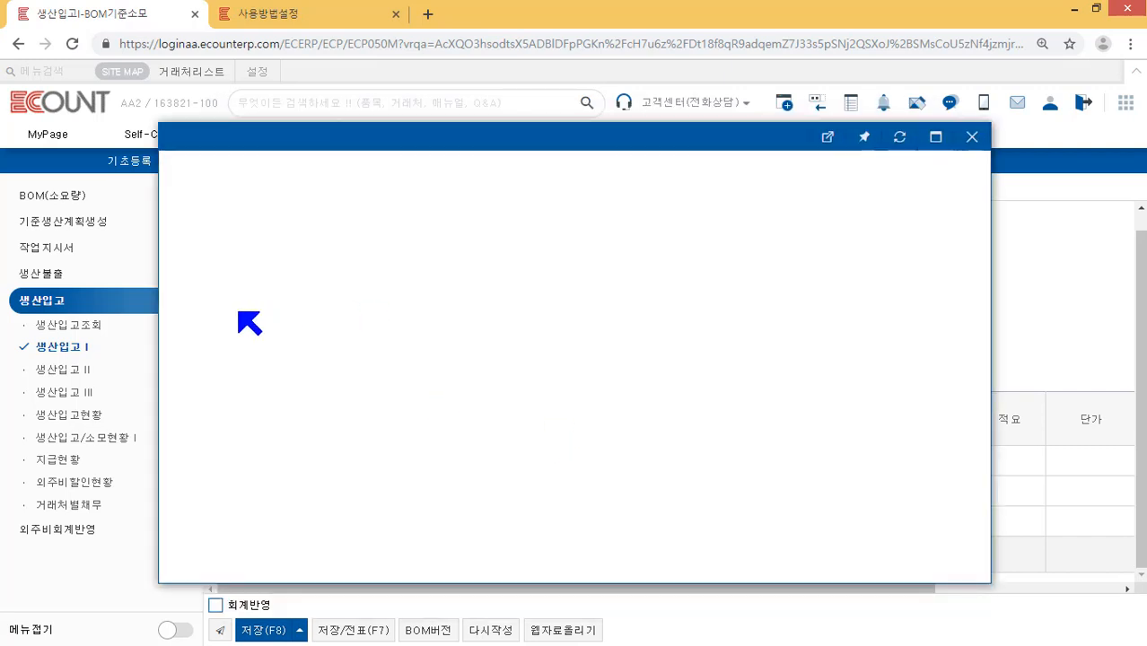
left_click(175, 316)
left_click(277, 567)
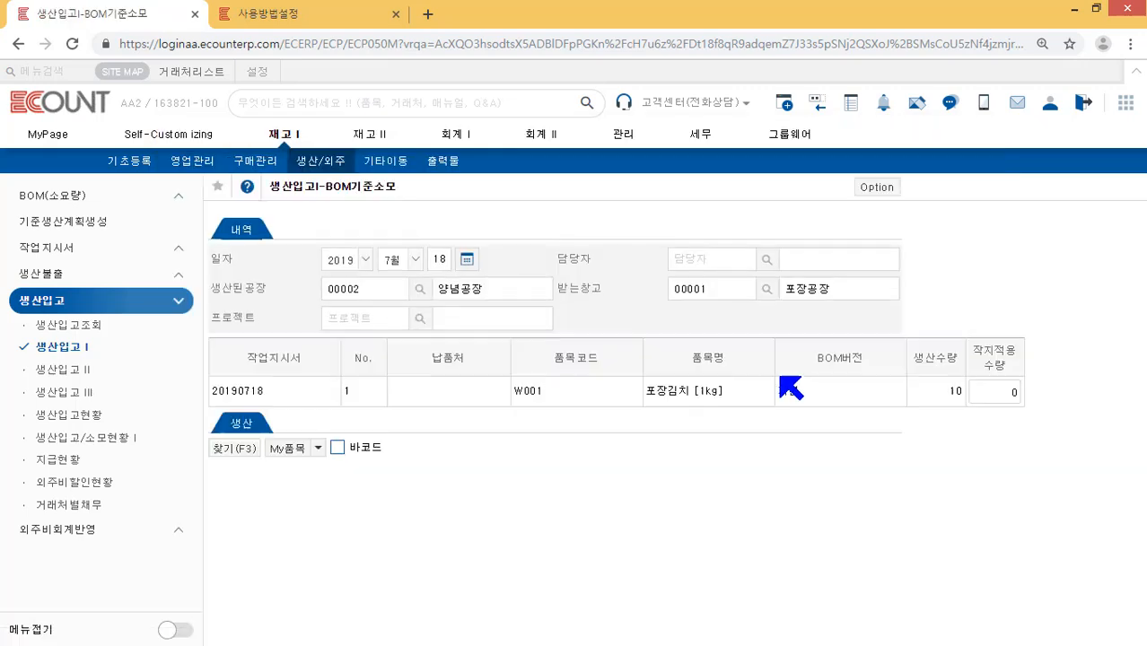
scroll(797, 381, "down", 1)
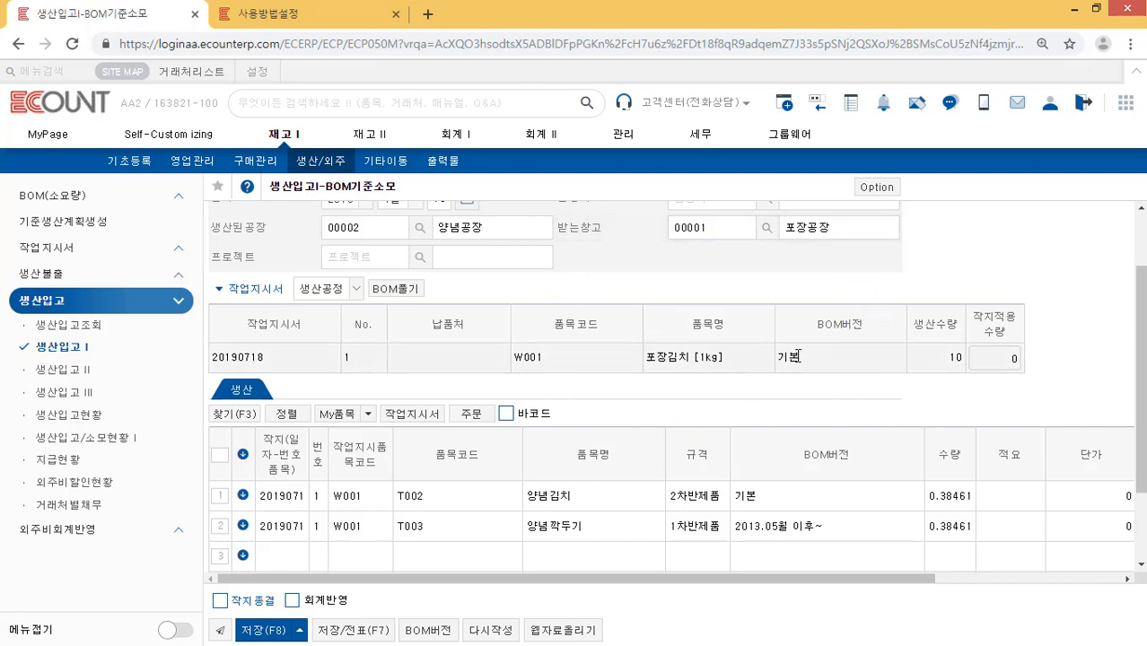
scroll(796, 356, "down", 1)
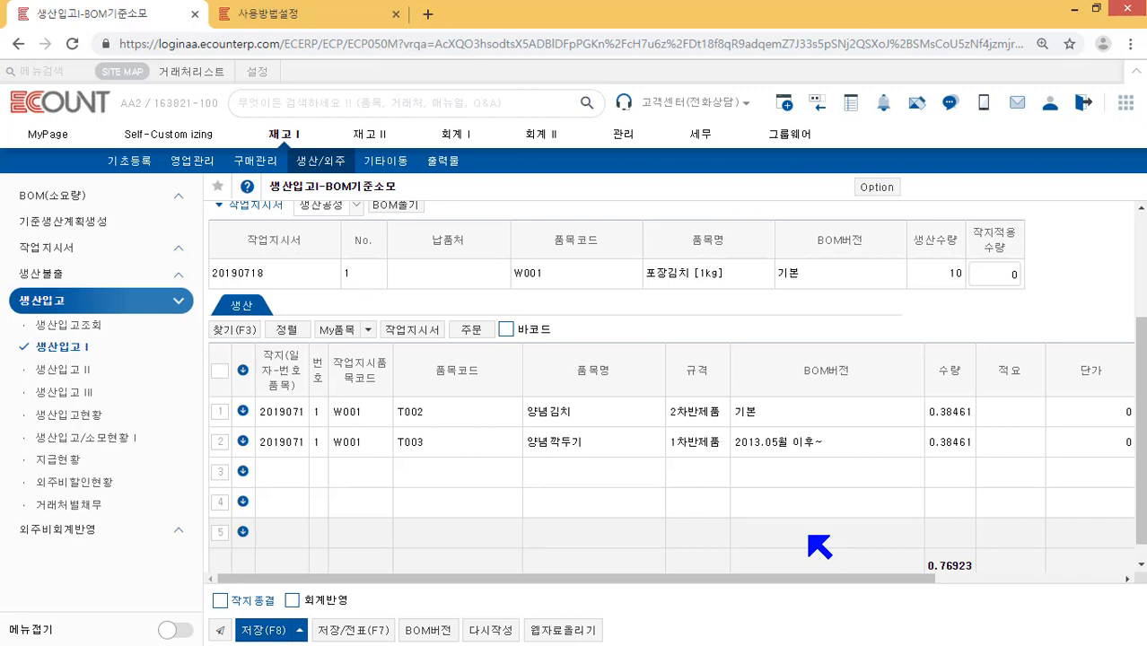
scroll(818, 545, "up", 1)
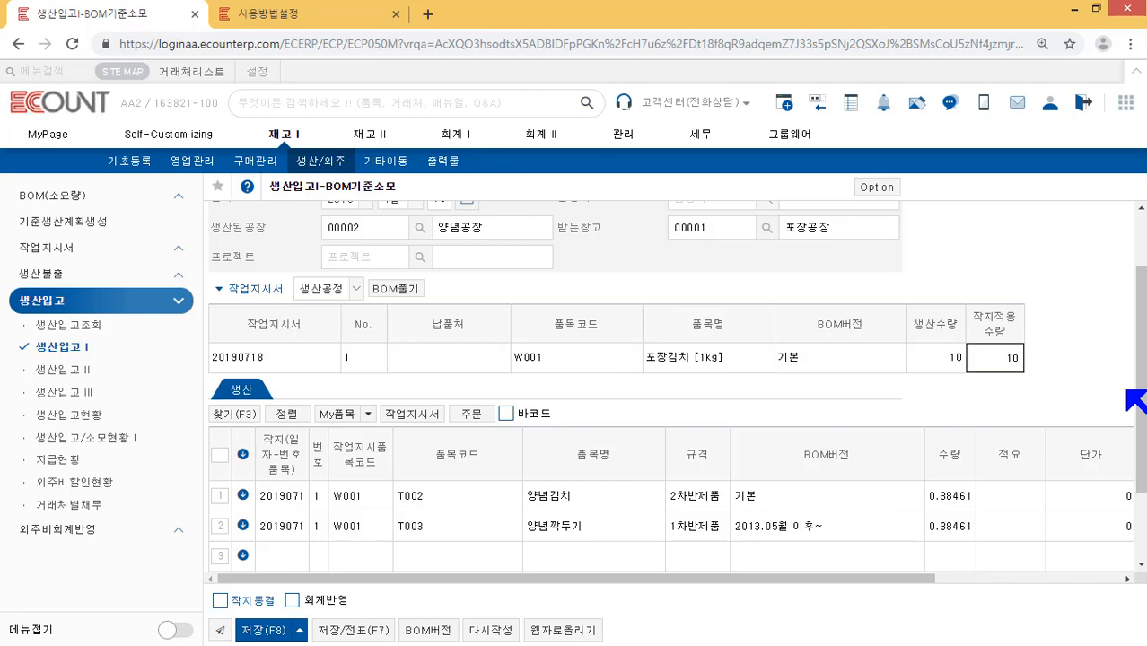
Step: Explode the loaded work order's BOM with the 생산공정 range and review the production rows
left_click(413, 289)
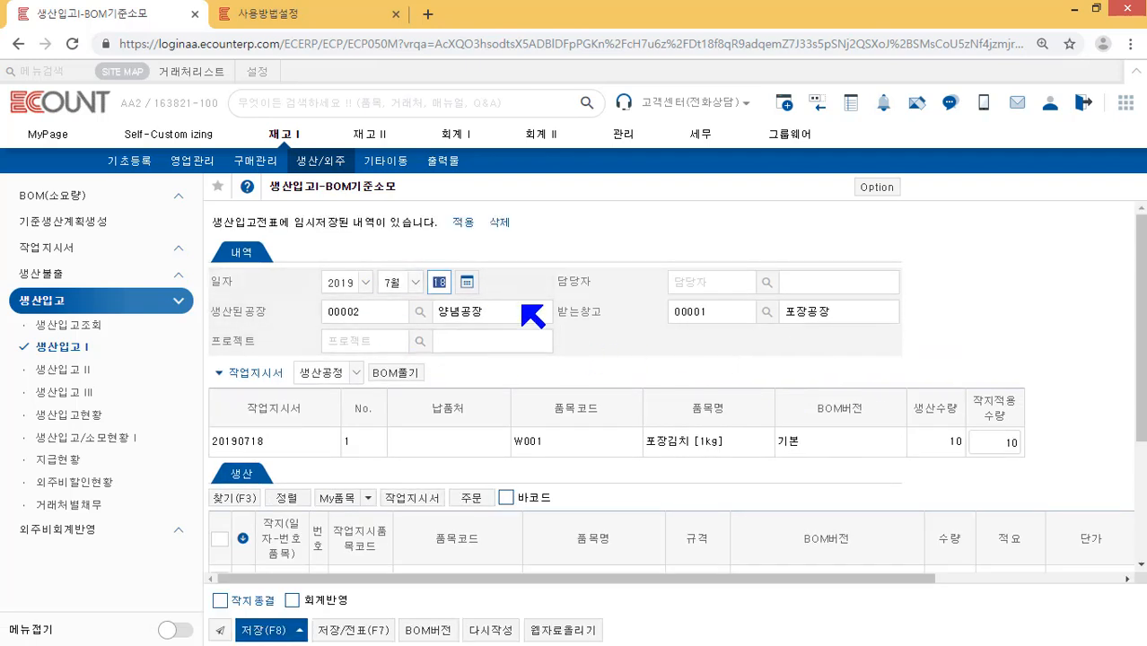
scroll(520, 337, "down", 1)
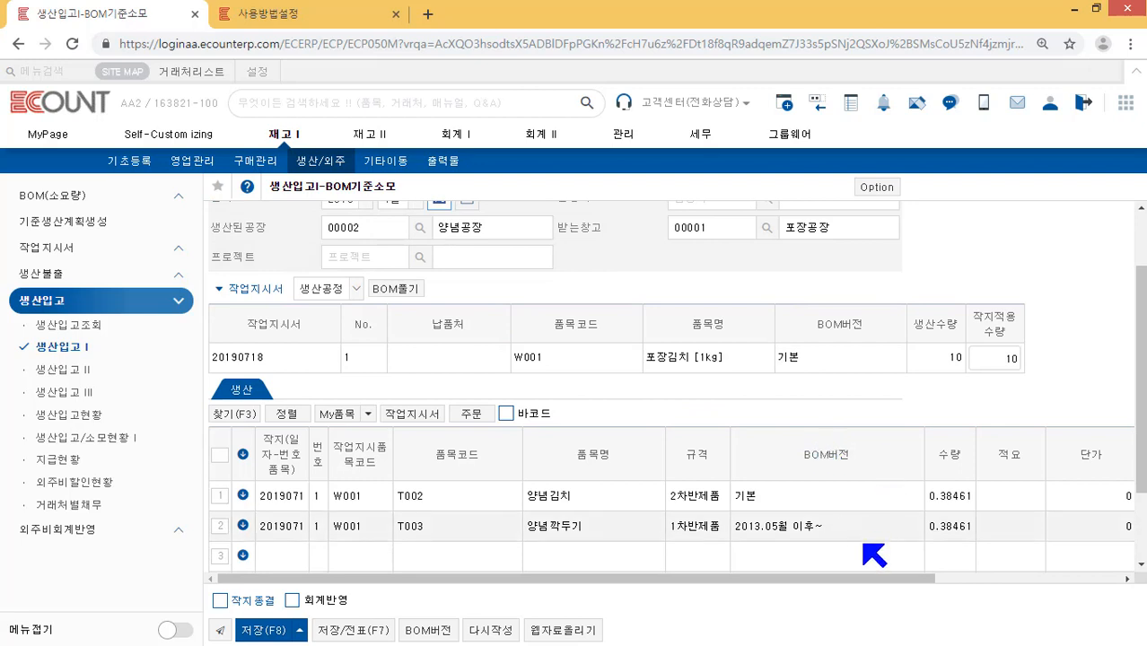
scroll(682, 527, "up", 1)
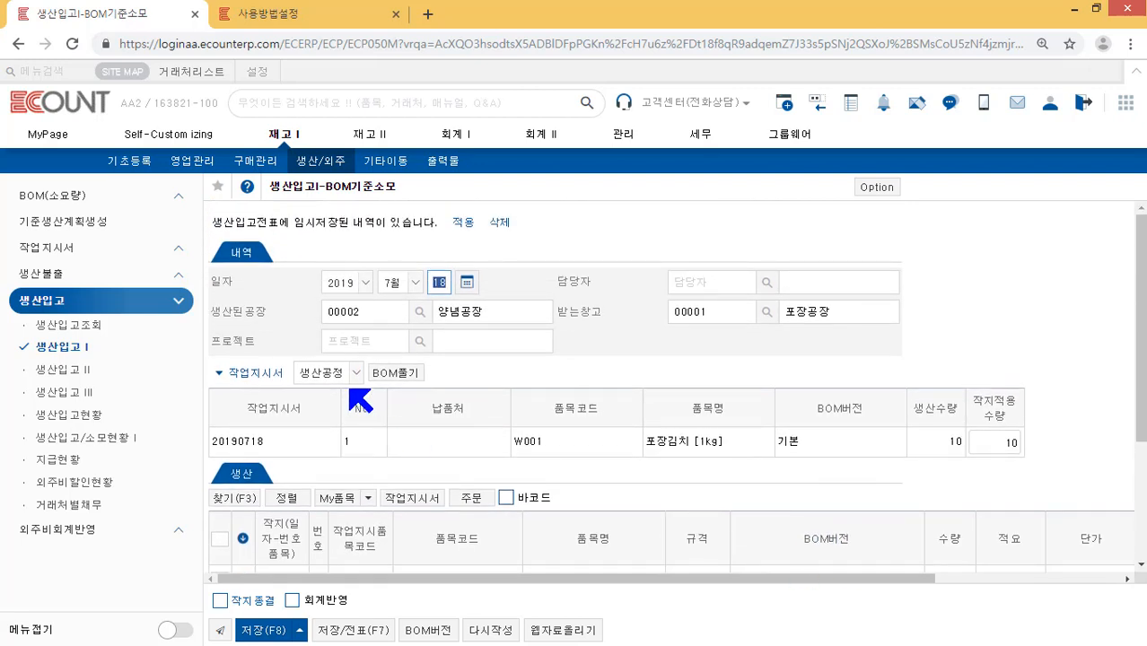
Step: Change the work order's BOM explosion range to 전체, run BOM풀기, and review the production rows
left_click(348, 378)
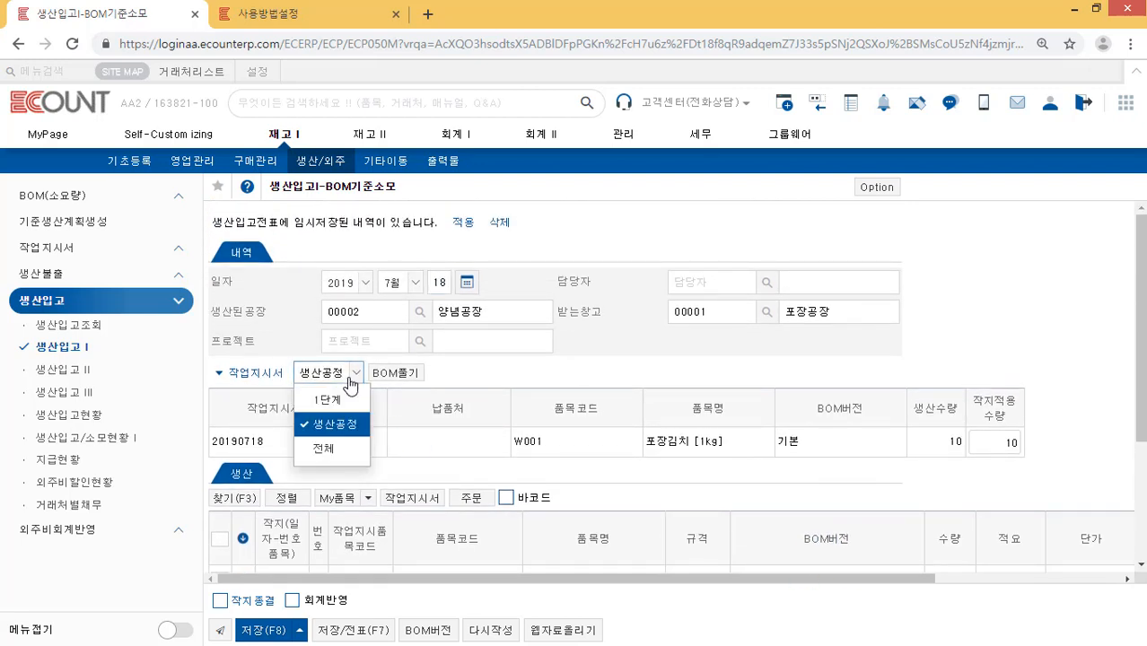
left_click(343, 448)
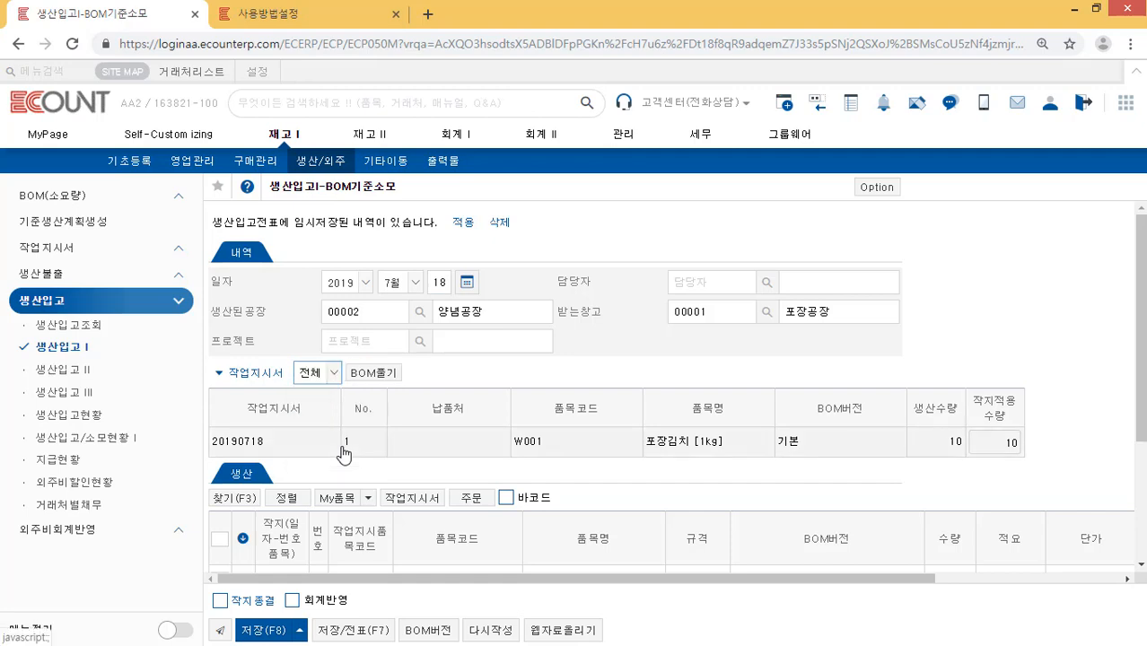
left_click(378, 373)
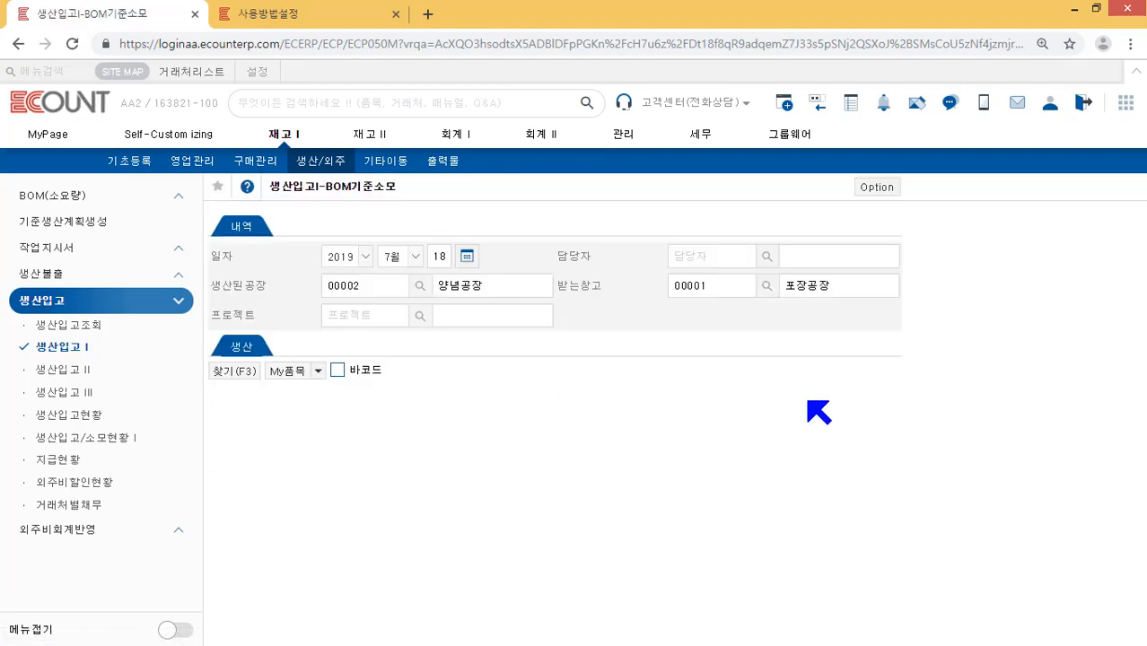
scroll(808, 401, "down", 1)
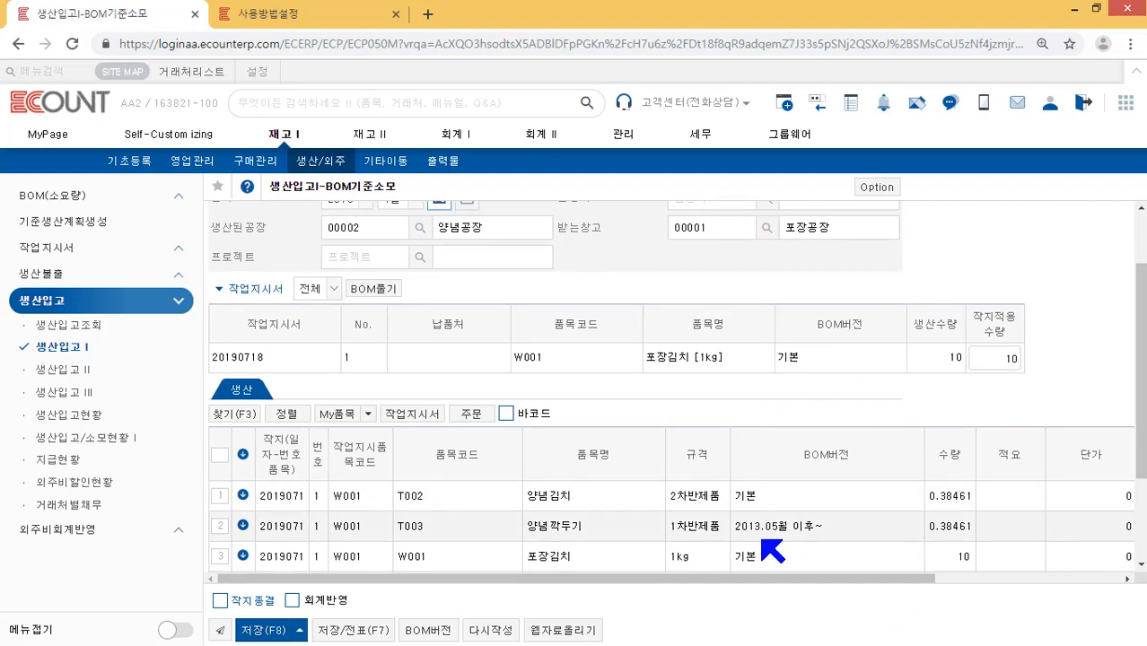
scroll(604, 502, "up", 1)
Step: Switch the BOM explosion range to 1단계, explode the work order's BOM, and check the production rows
left_click(315, 373)
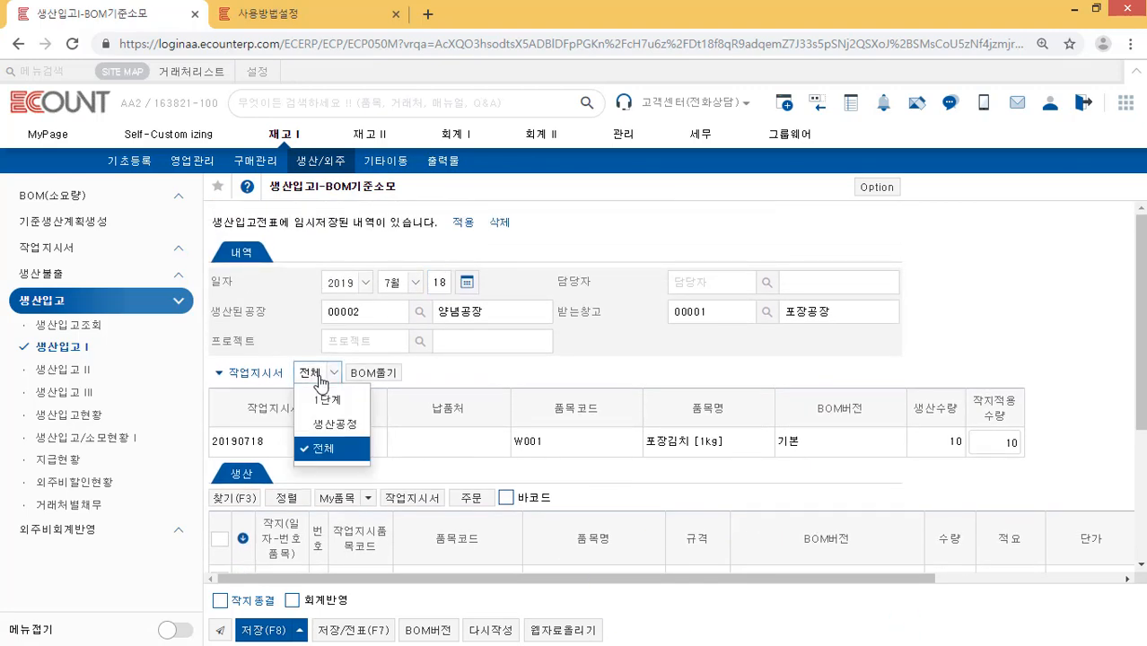
left_click(342, 409)
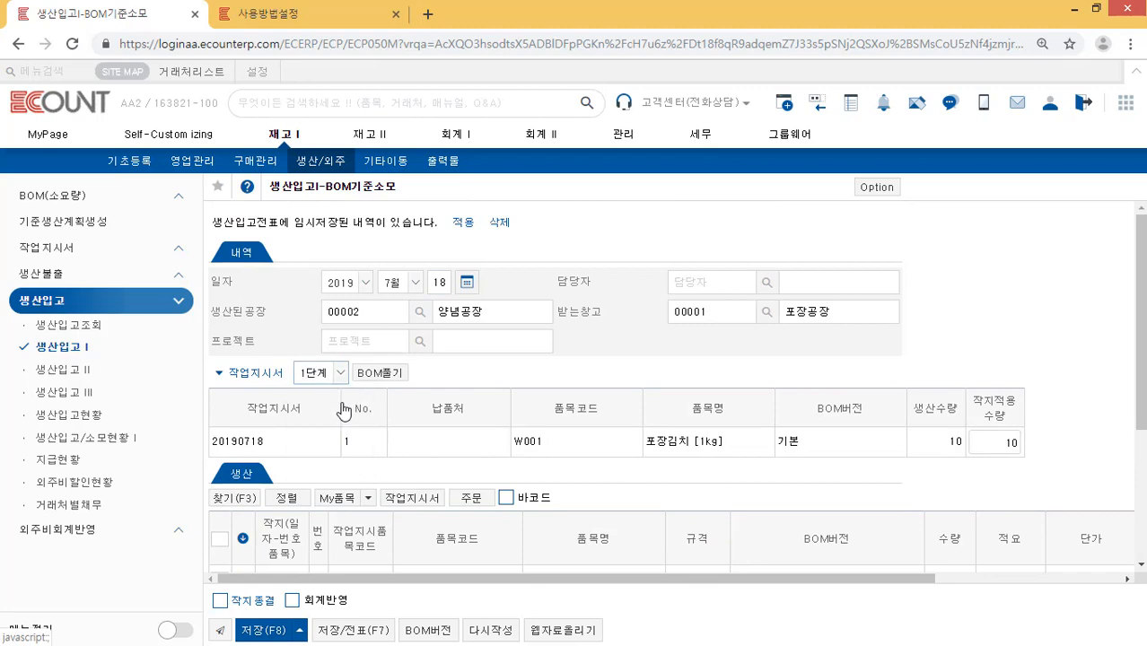
left_click(384, 372)
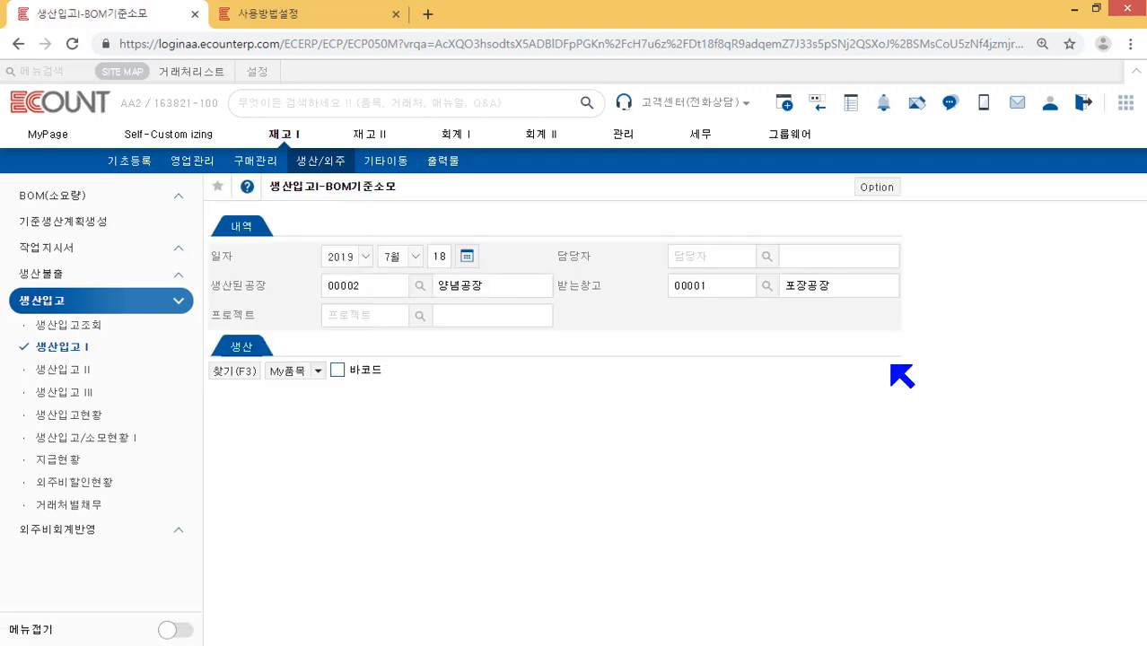
scroll(898, 375, "down", 1)
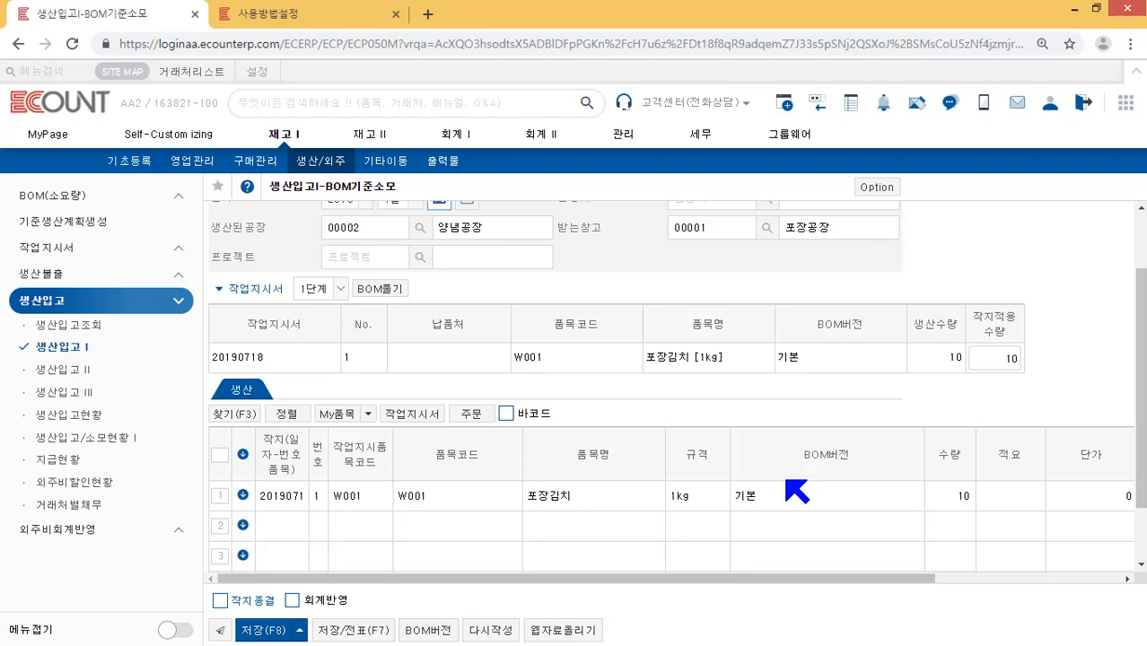
scroll(796, 491, "up", 1)
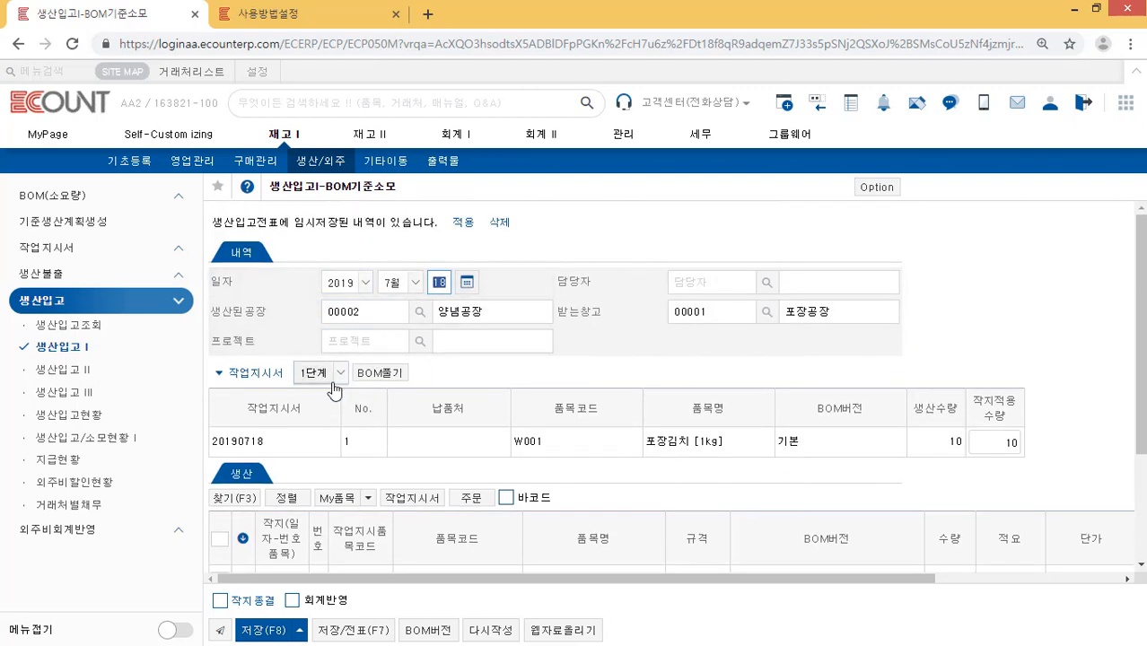
Step: Set the explosion range back to 생산공정 and run BOM풀기 on the work order
left_click(333, 386)
left_click(335, 422)
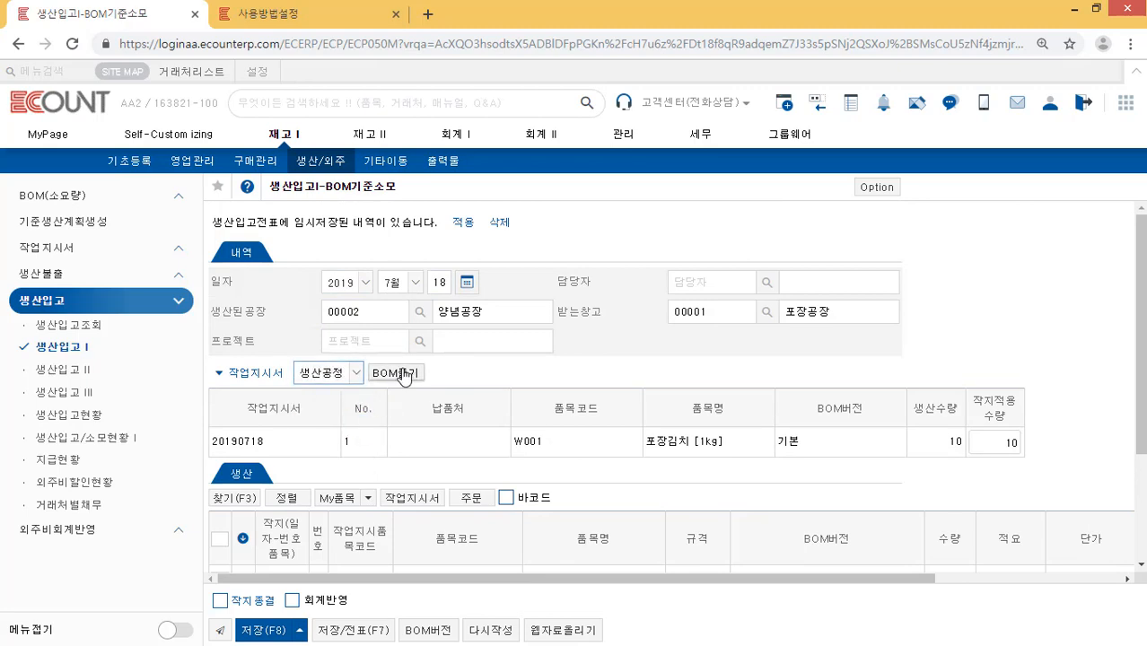
left_click(402, 373)
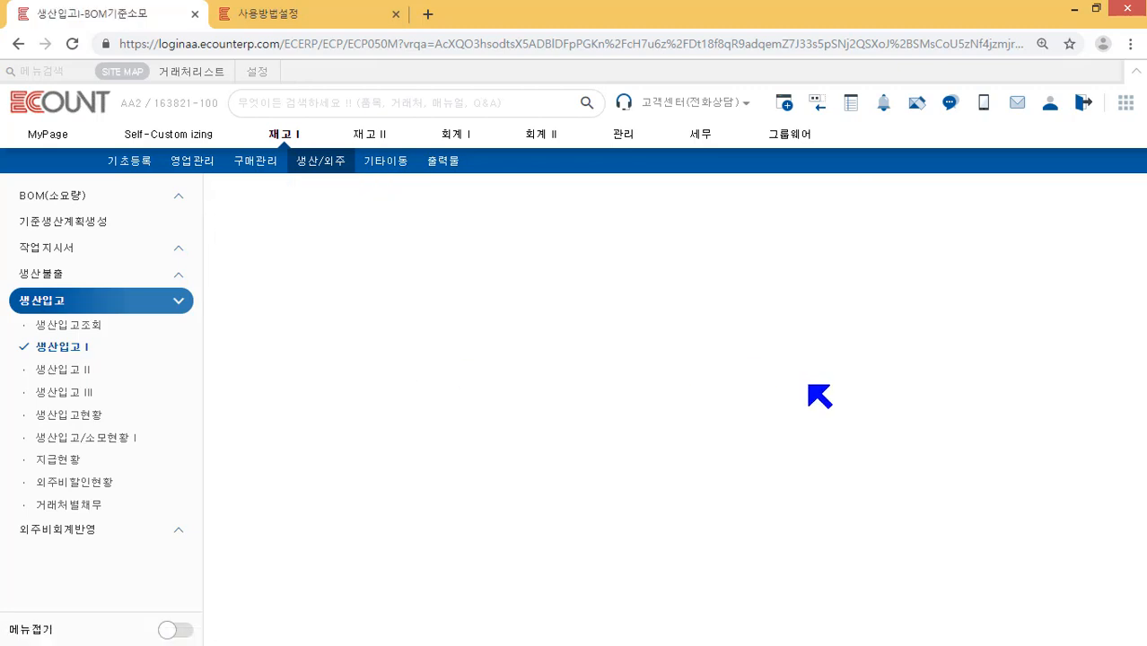
Step: Enter a unit price (단가) of 850 for 양념김치 in the first production row
scroll(883, 511, "down", 2)
left_click_drag(883, 581, 1099, 561)
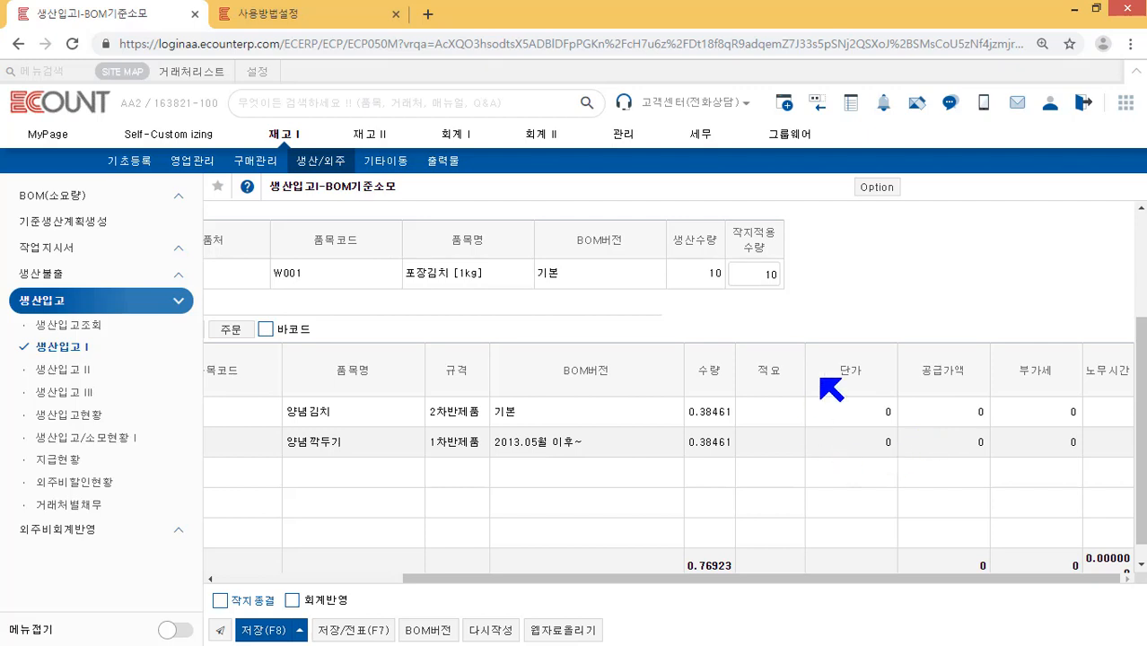
left_click(847, 409)
type("85")
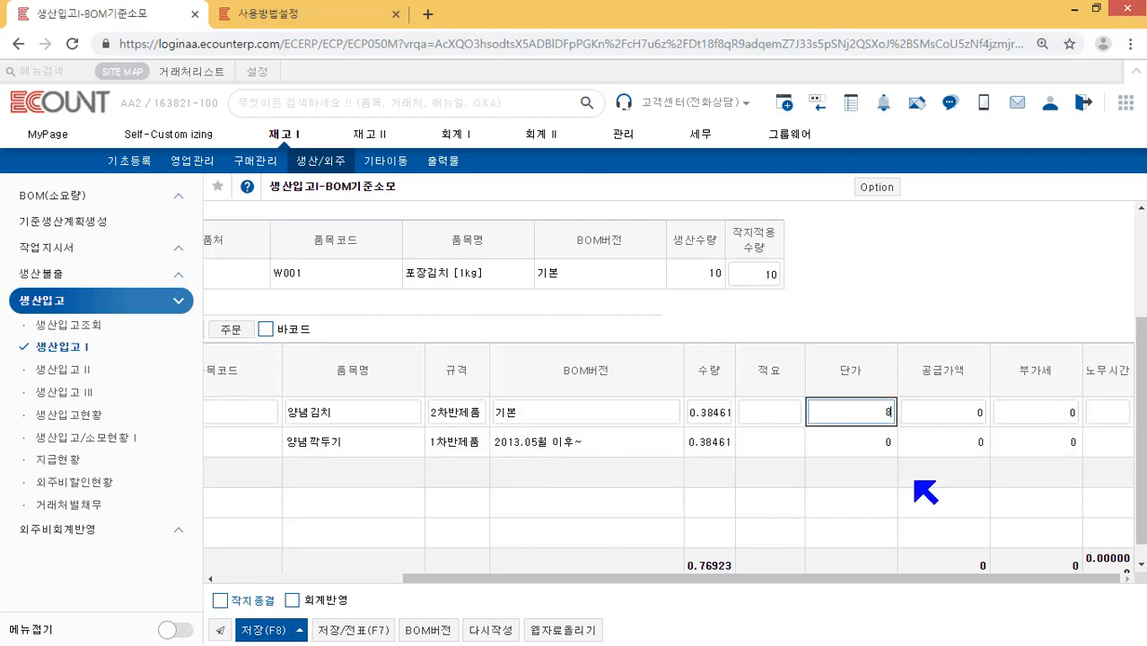
left_click(926, 349)
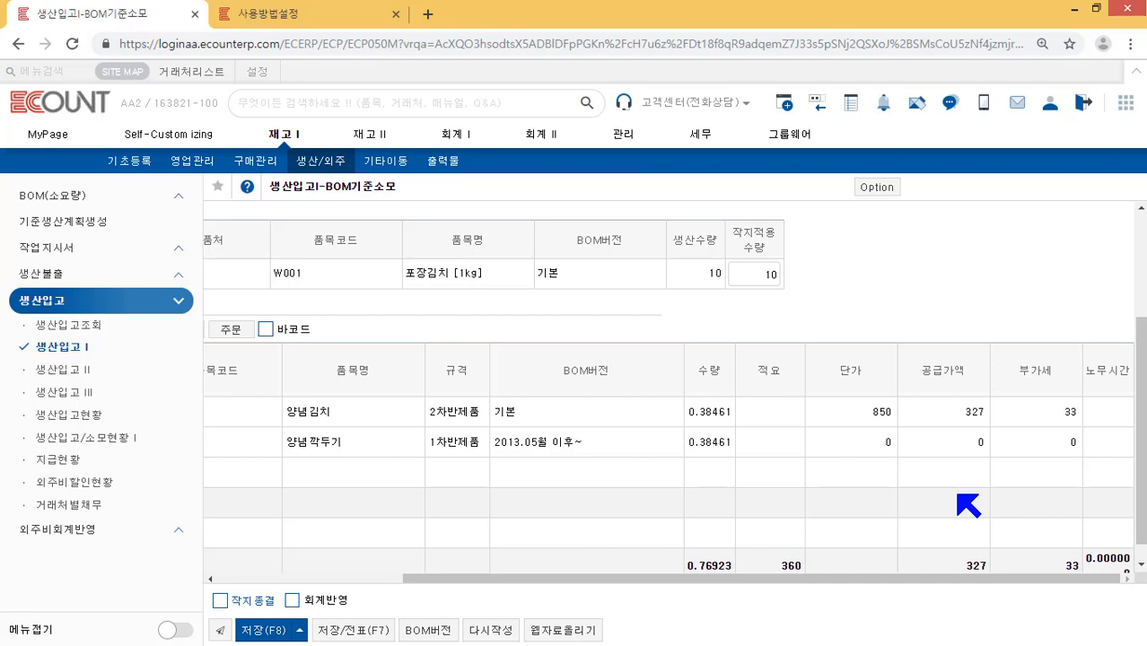
Step: Open the 생산입고 input screen settings (입력화면설정) from the inventory section of 사용방법설정 and examine the 생산 columns
left_click(333, 13)
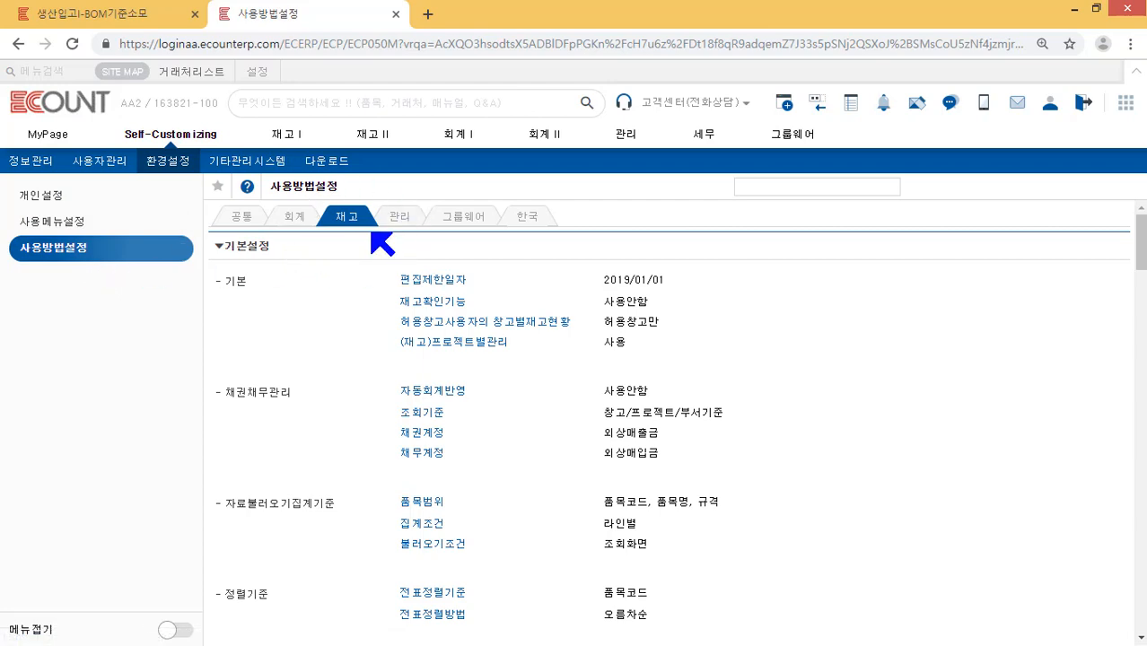
left_click_drag(1141, 250, 1142, 559)
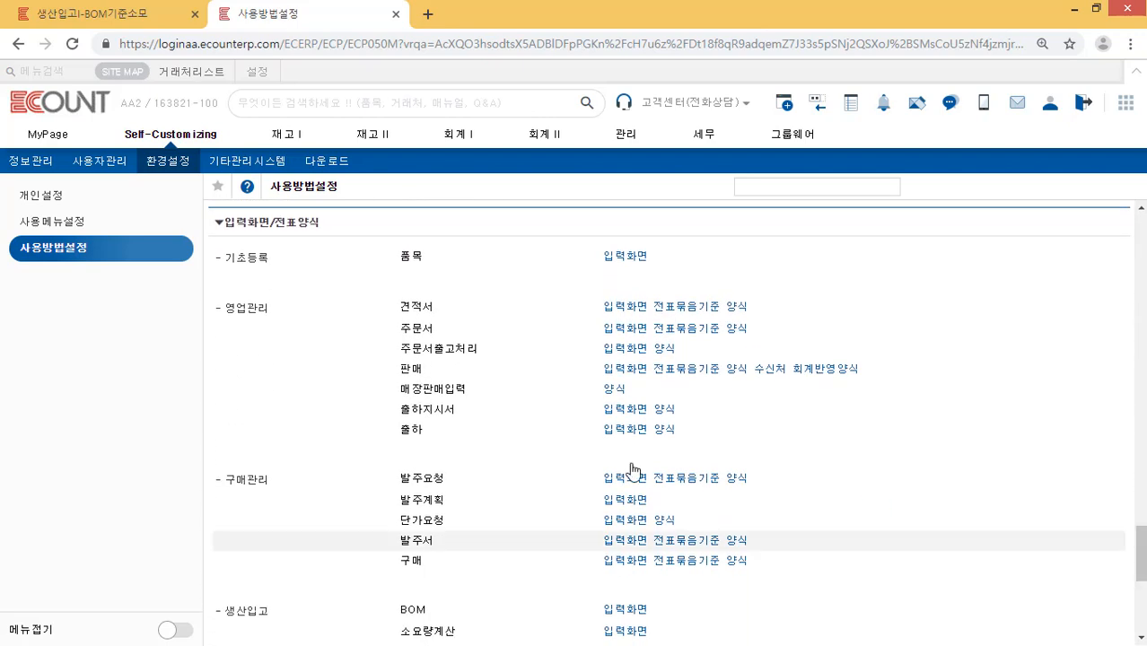
scroll(435, 379, "down", 3)
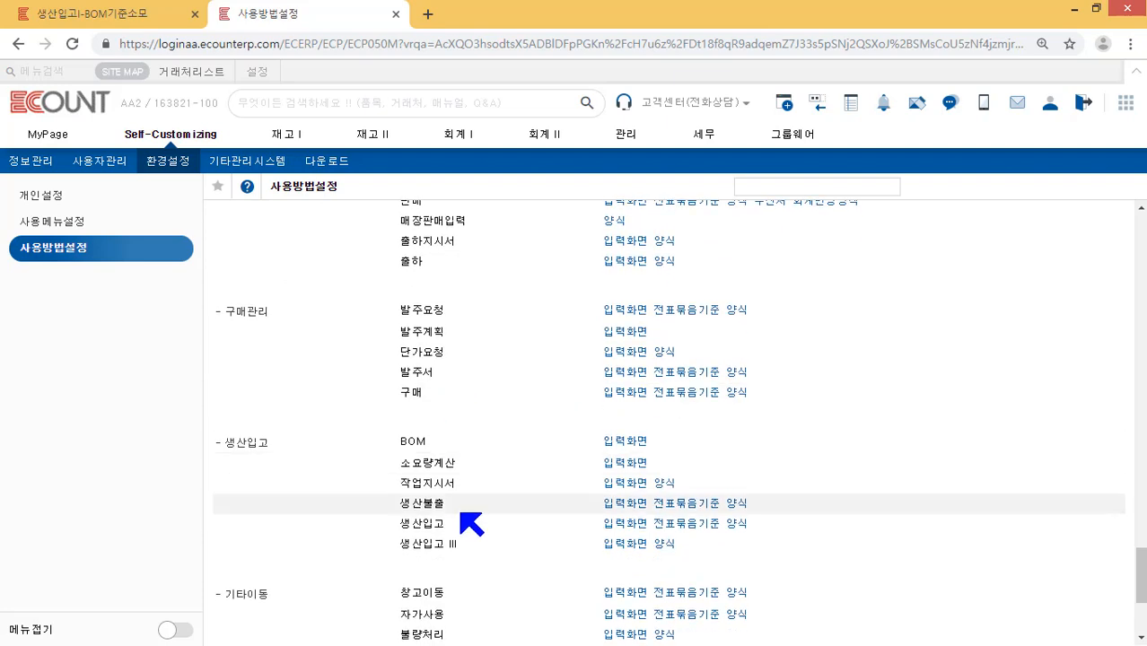
left_click(797, 532)
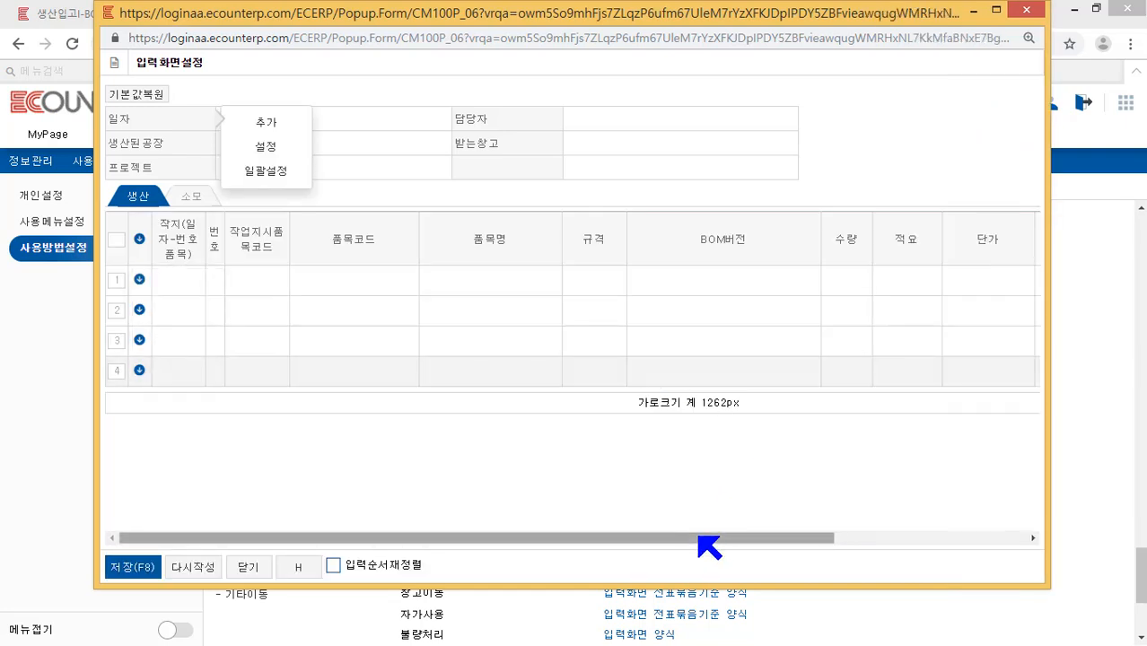
left_click_drag(698, 538, 888, 540)
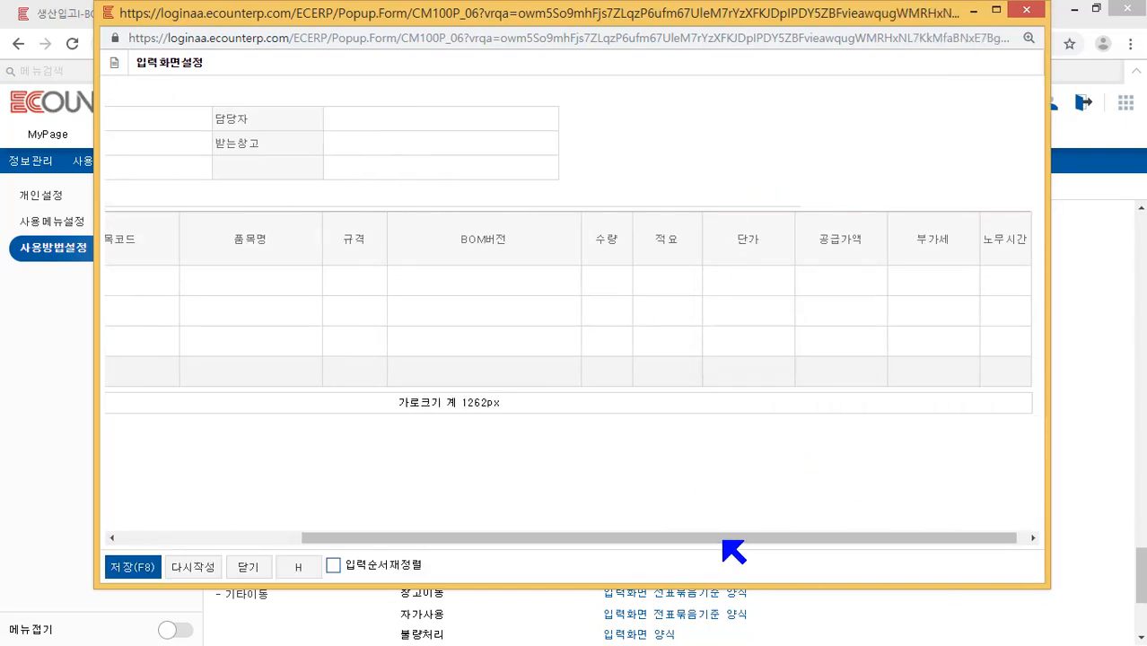
left_click_drag(723, 539, 395, 556)
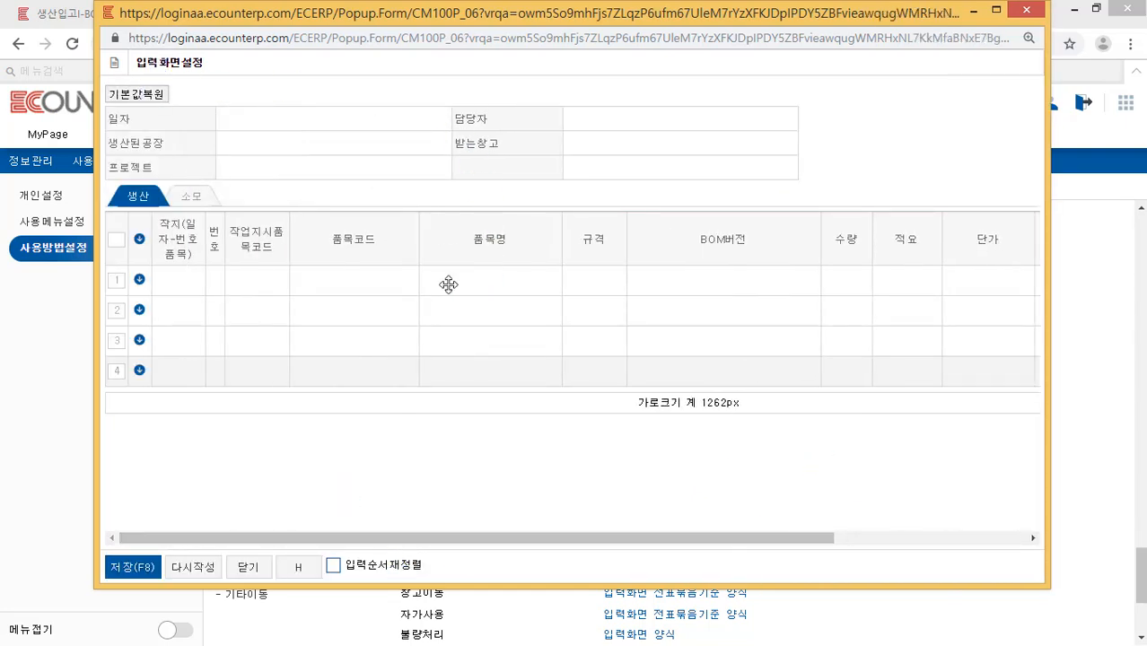
Step: Restore the default input screen layout and add the 단가 item beside the 수량 column of the 생산 grid
left_click_drag(631, 538, 827, 539)
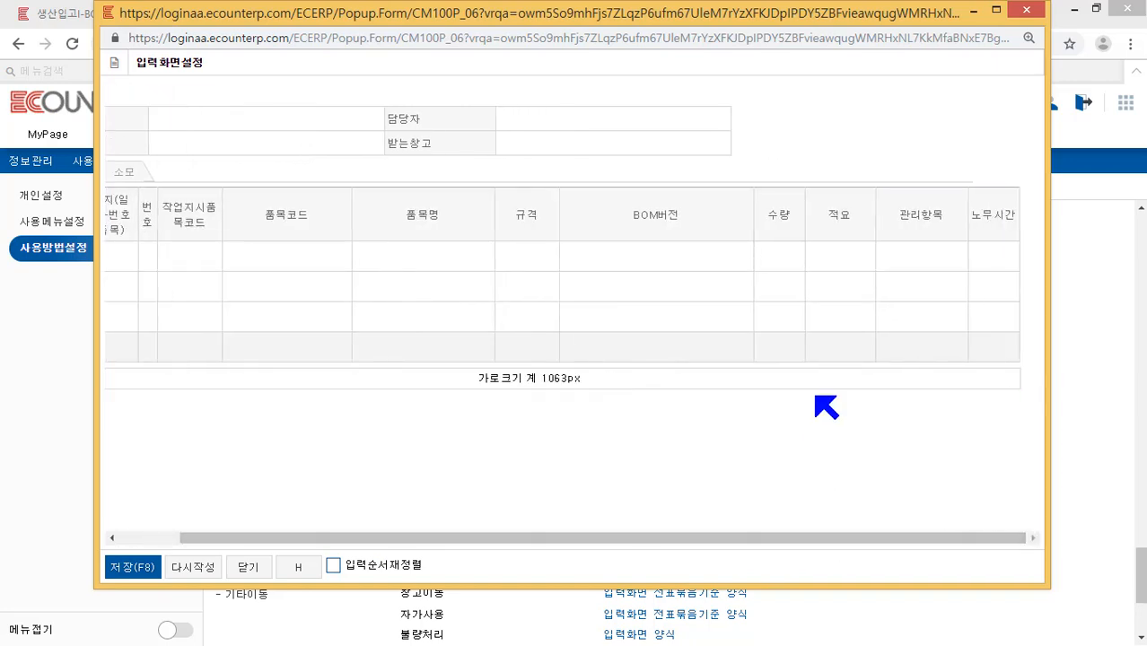
mouse_move(790, 216)
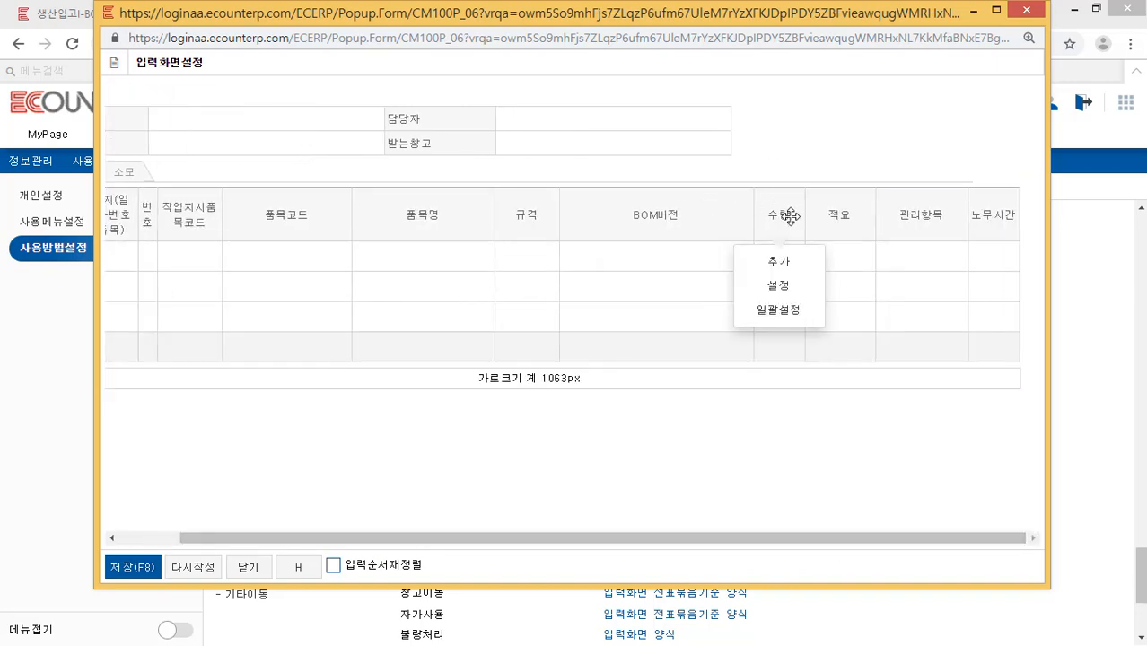
left_click(794, 266)
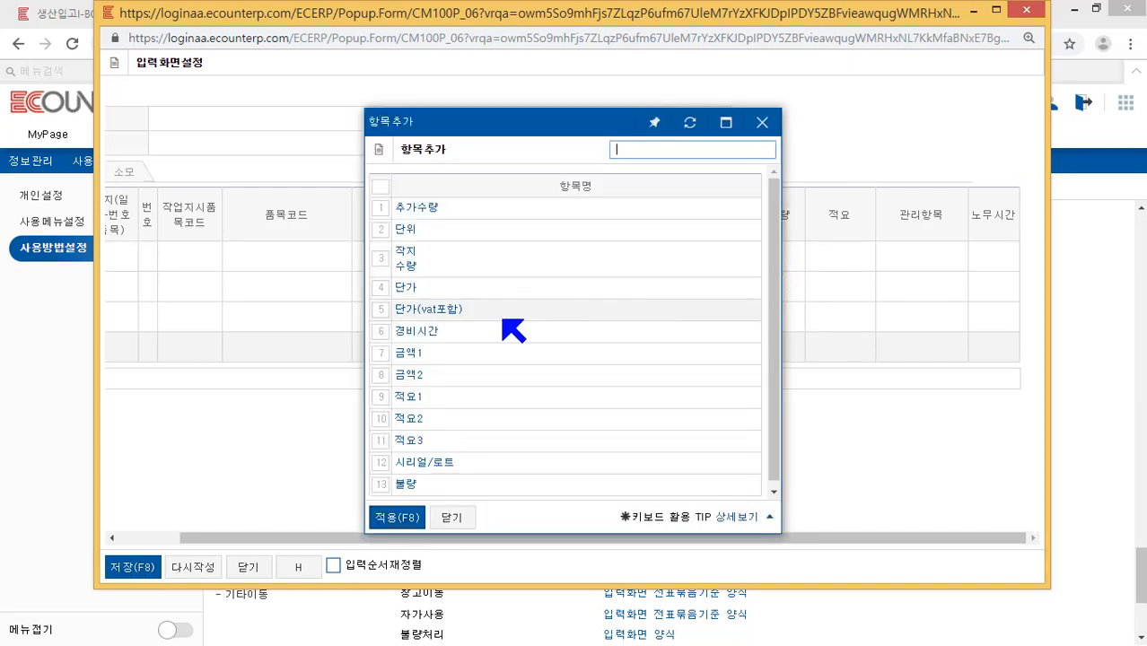
left_click(380, 289)
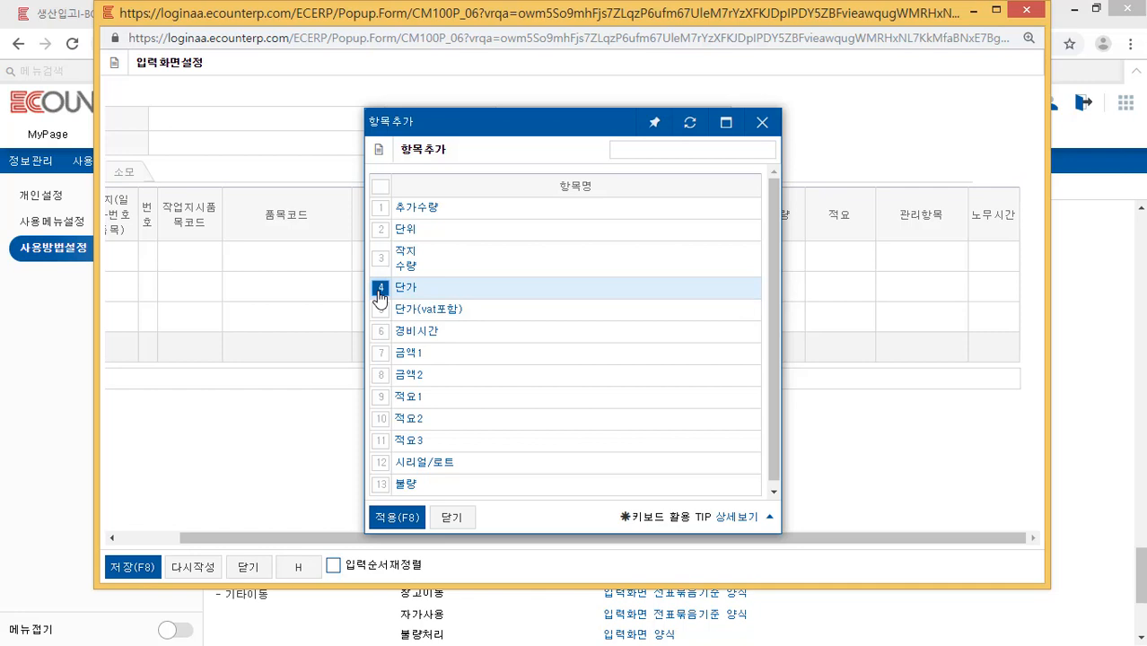
left_click(393, 519)
left_click_drag(788, 539, 943, 538)
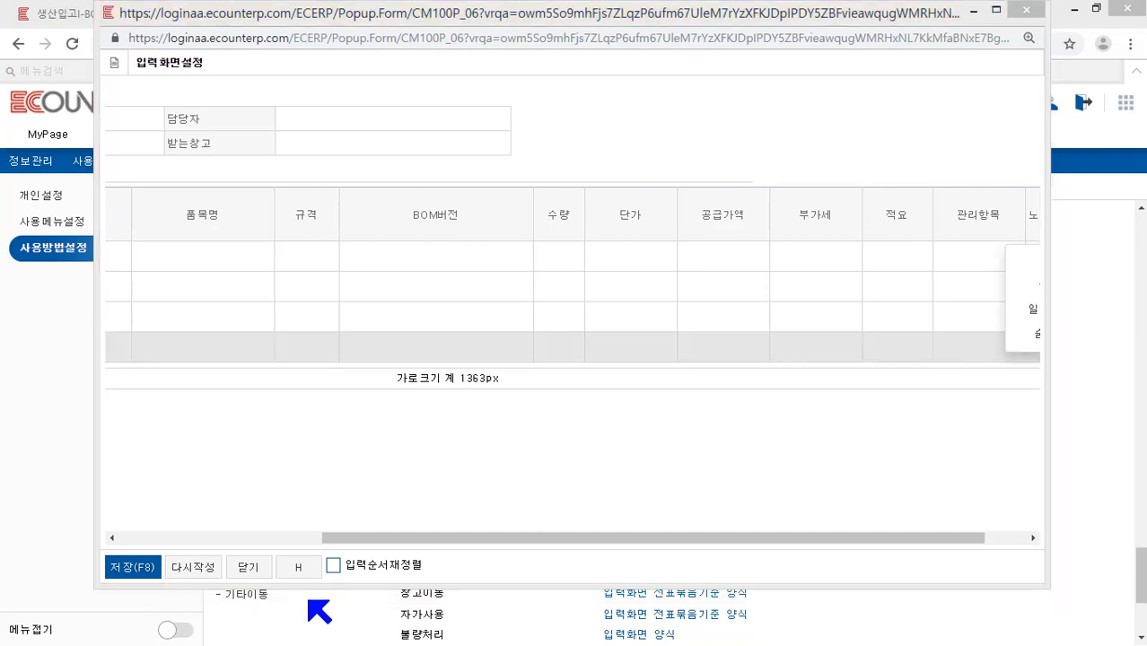
Step: Close the input screen settings without saving and return to the 생산입고 I form
right_click(773, 253)
left_click(1066, 7)
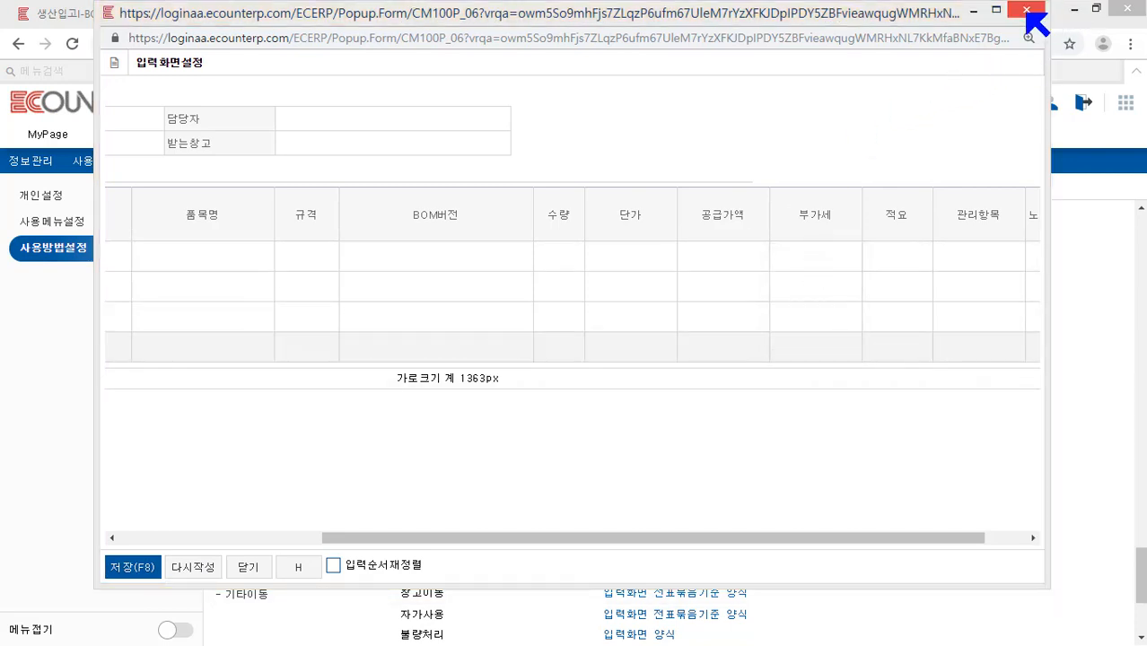
left_click(1024, 10)
left_click(72, 20)
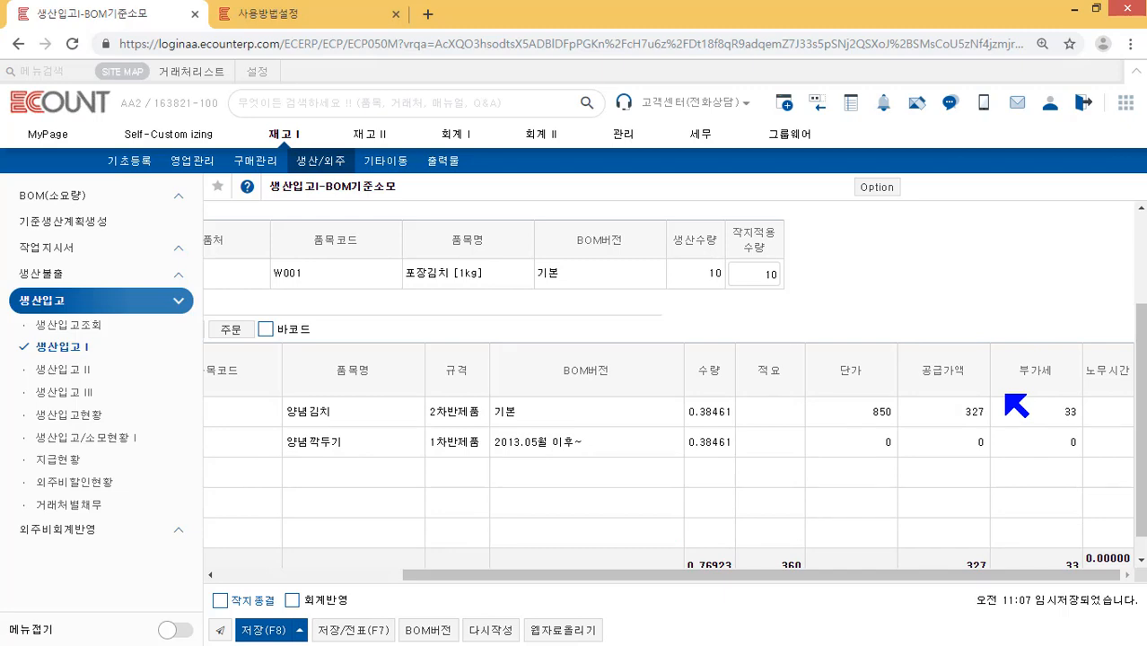
Step: Review the receipt's header and production rows, and enter a unit price (단가) of 950 for 양념깍두기
left_click_drag(863, 574, 486, 538)
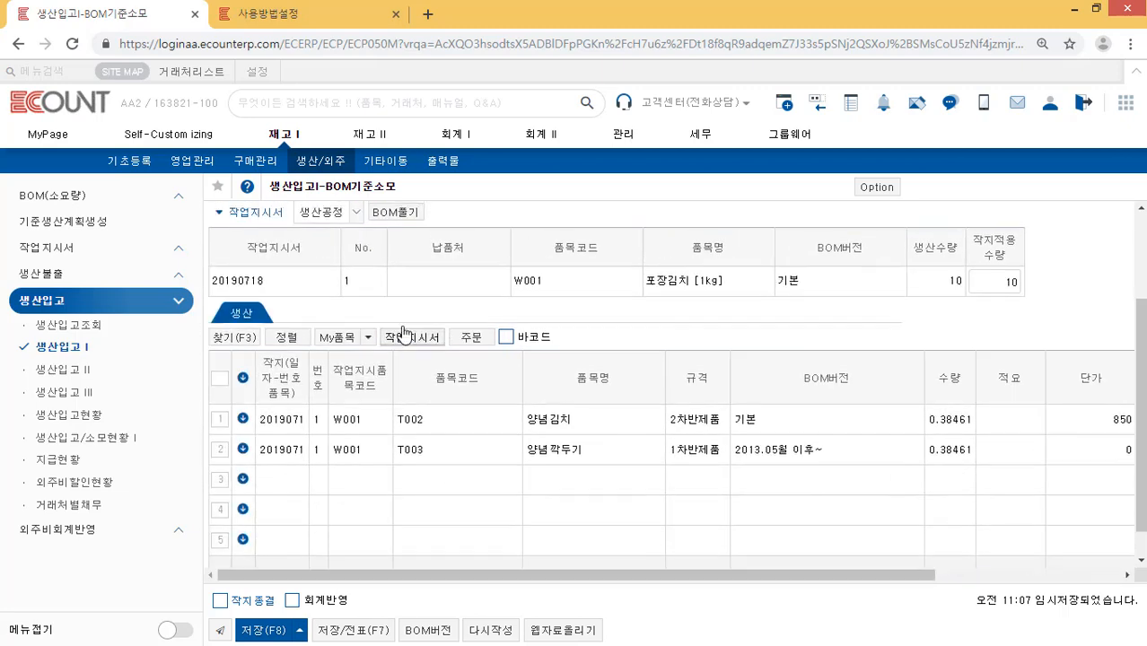
scroll(404, 334, "up", 2)
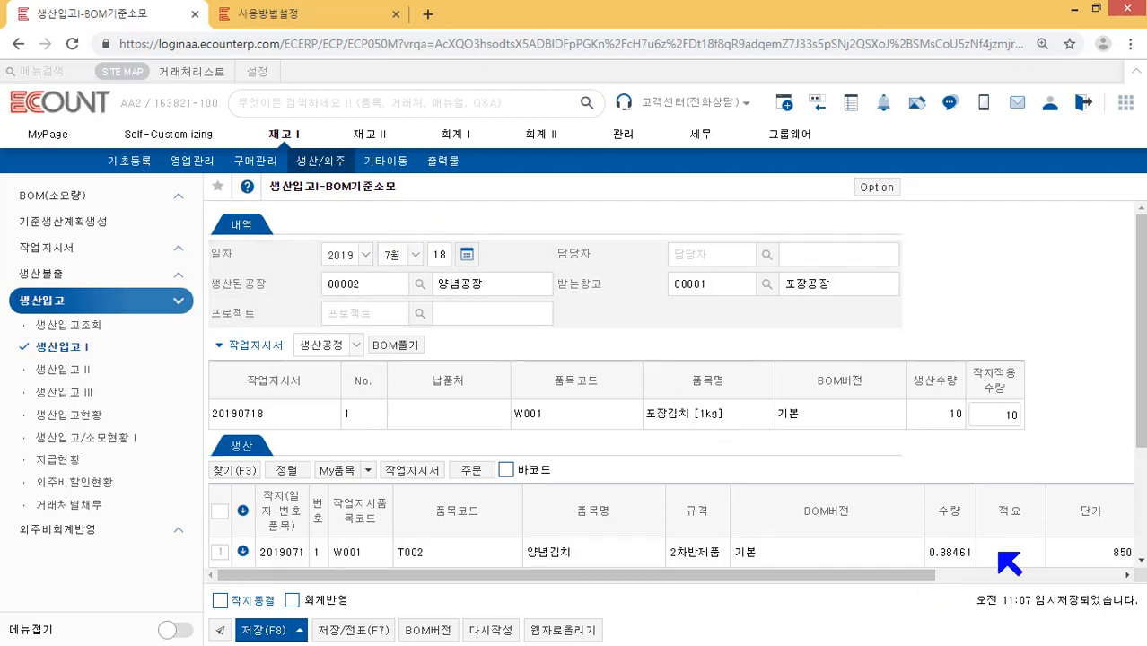
scroll(877, 444, "down", 1)
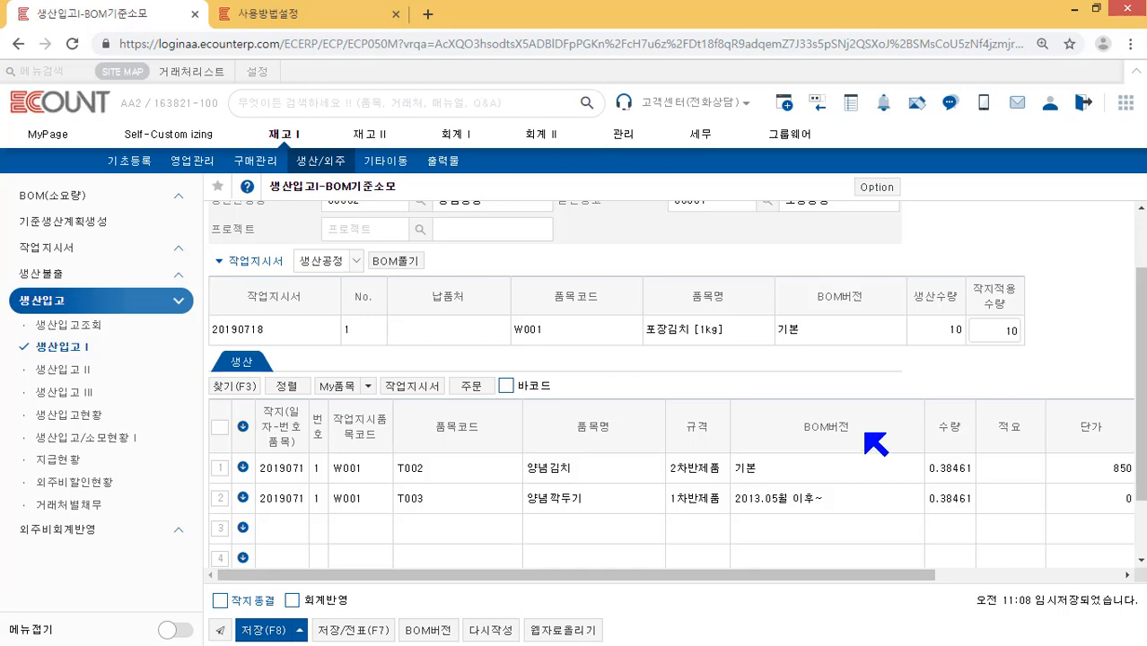
scroll(925, 427, "down", 1)
left_click_drag(916, 575, 1025, 573)
left_click(942, 416)
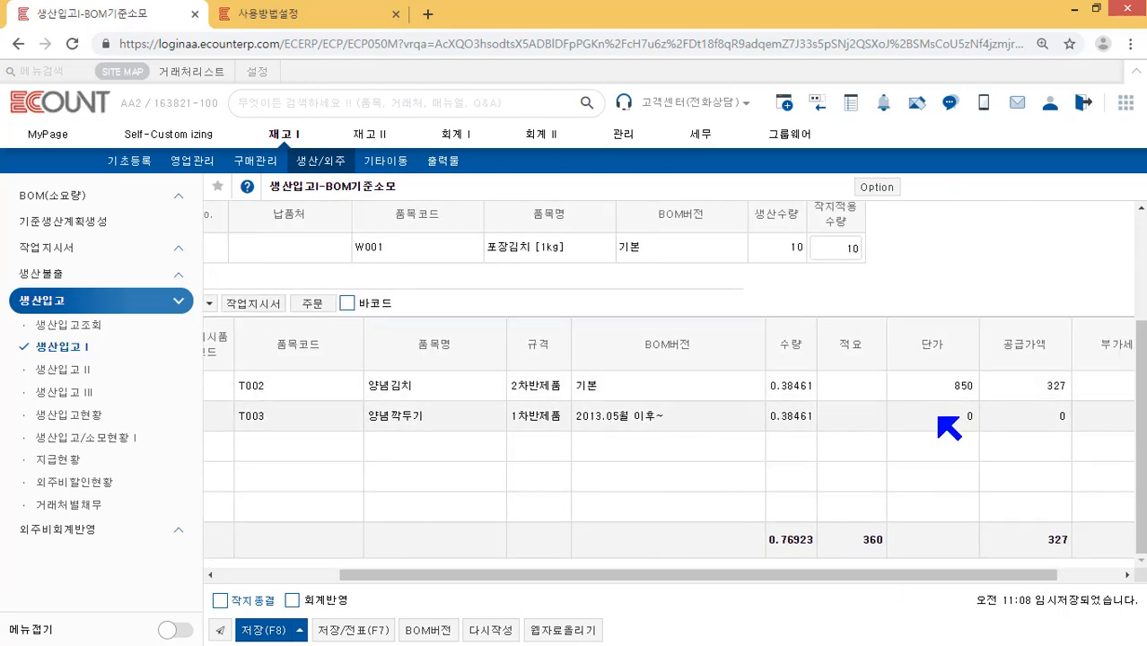
type("950")
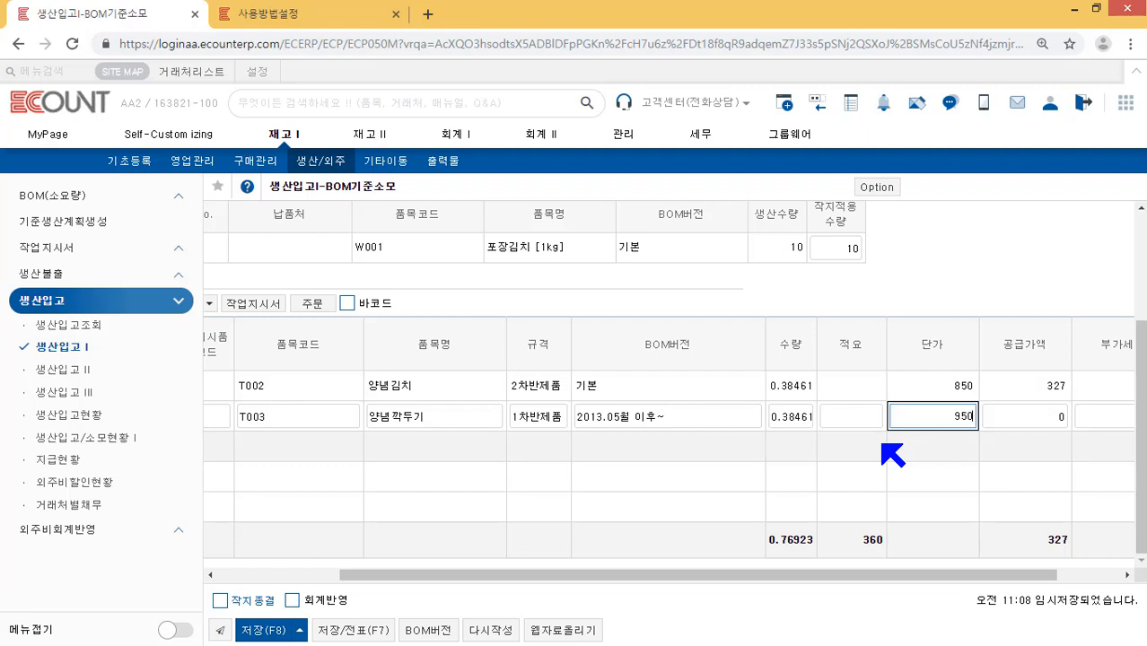
Step: Clear the unit prices (단가) of 양념김치 and 양념깍두기 in the 생산 grid
key("Tab")
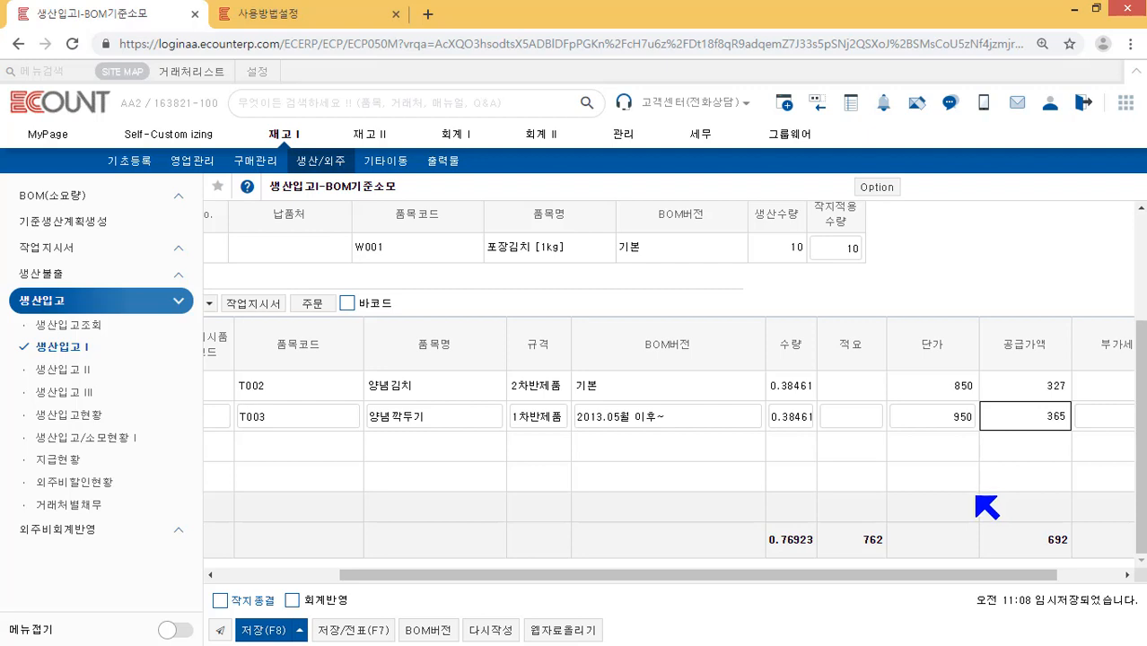
left_click(955, 387)
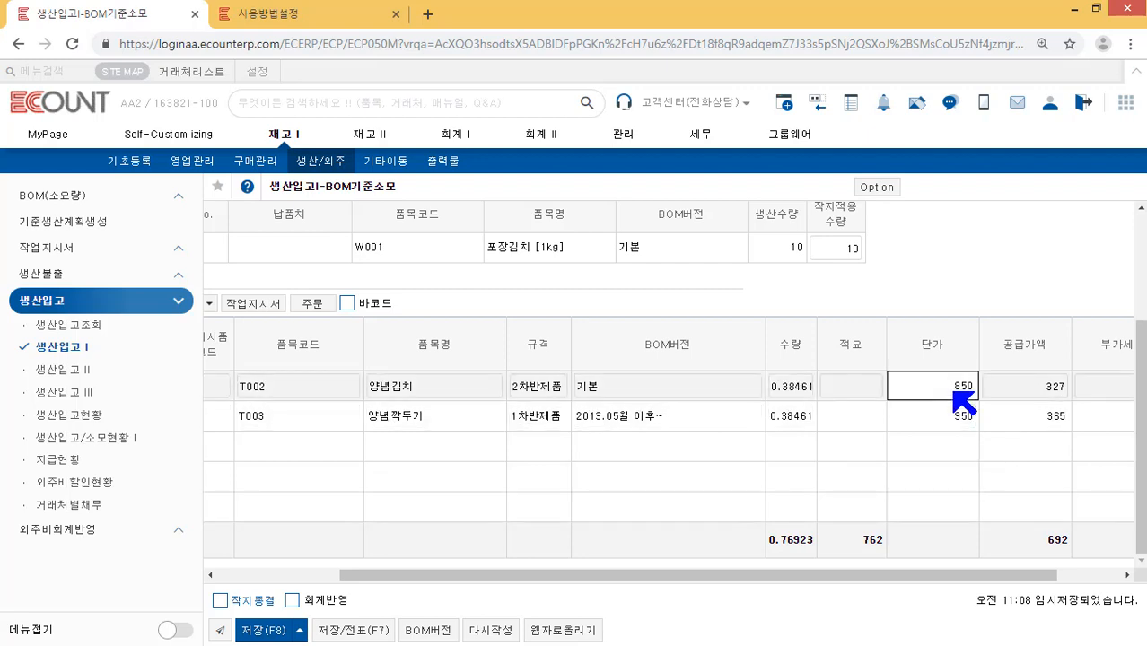
key("Delete")
left_click(956, 414)
key("Delete")
left_click(954, 300)
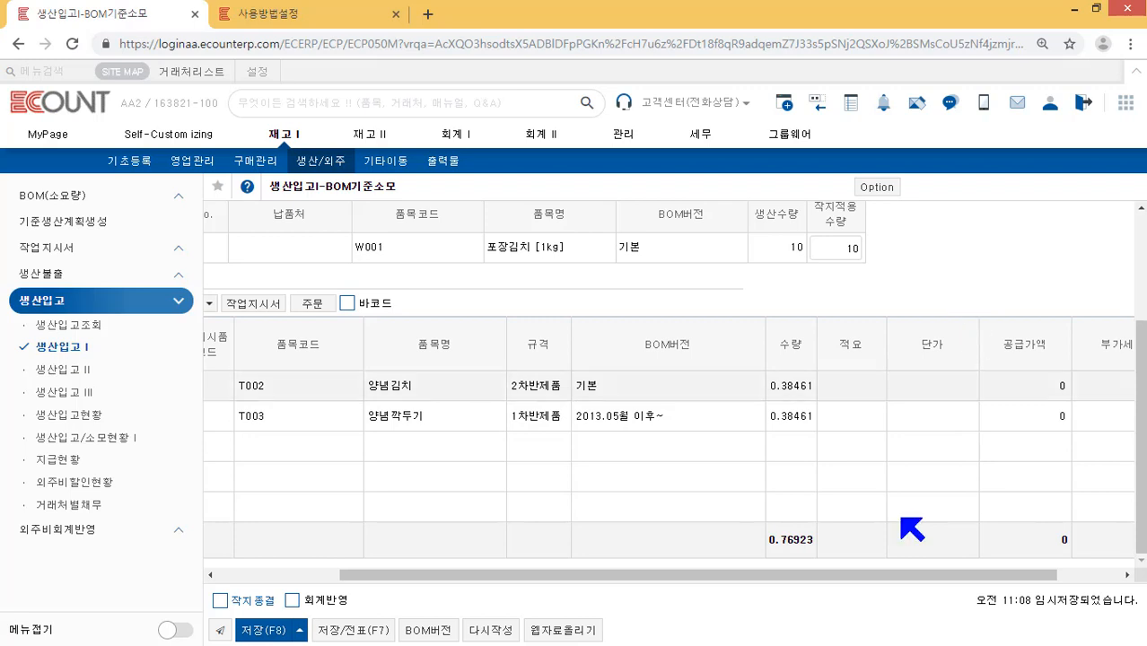
Step: Save the receipt with work order closing (작지종결) left unchecked, and view it in the 생산입고조회 list
left_click_drag(809, 574, 512, 576)
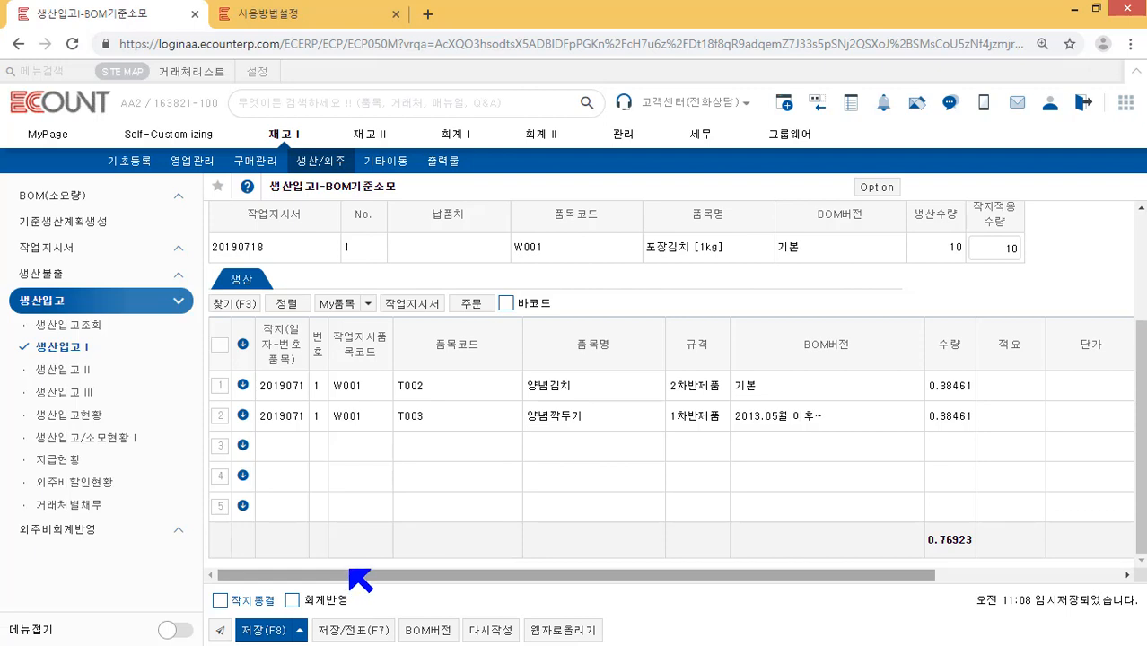
left_click(220, 601)
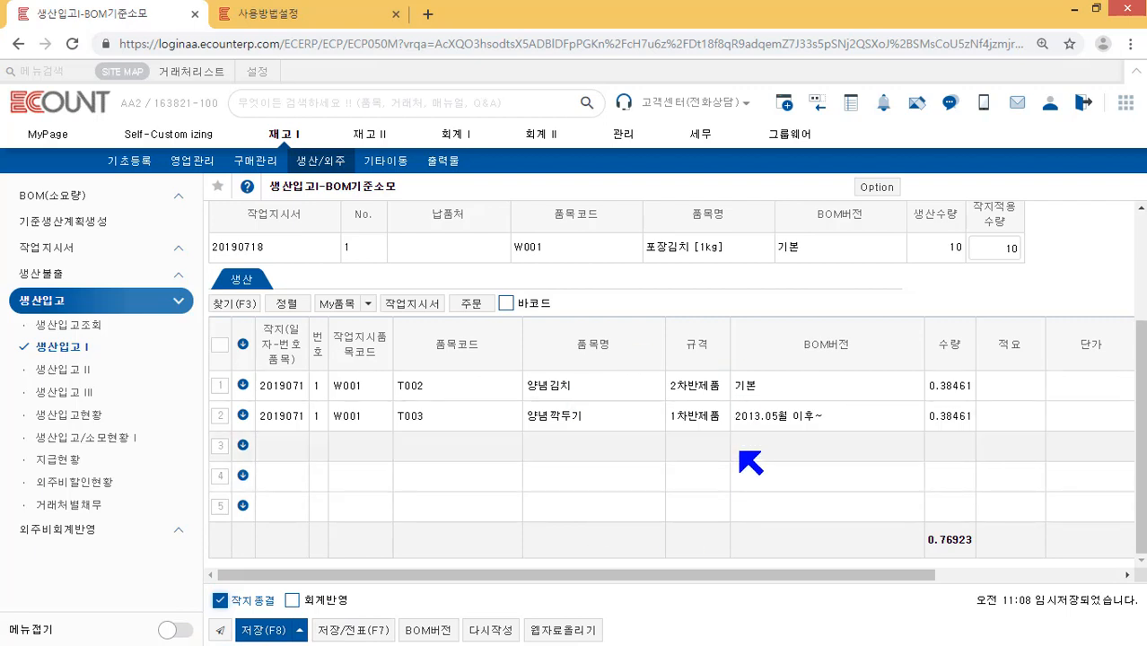
left_click(218, 601)
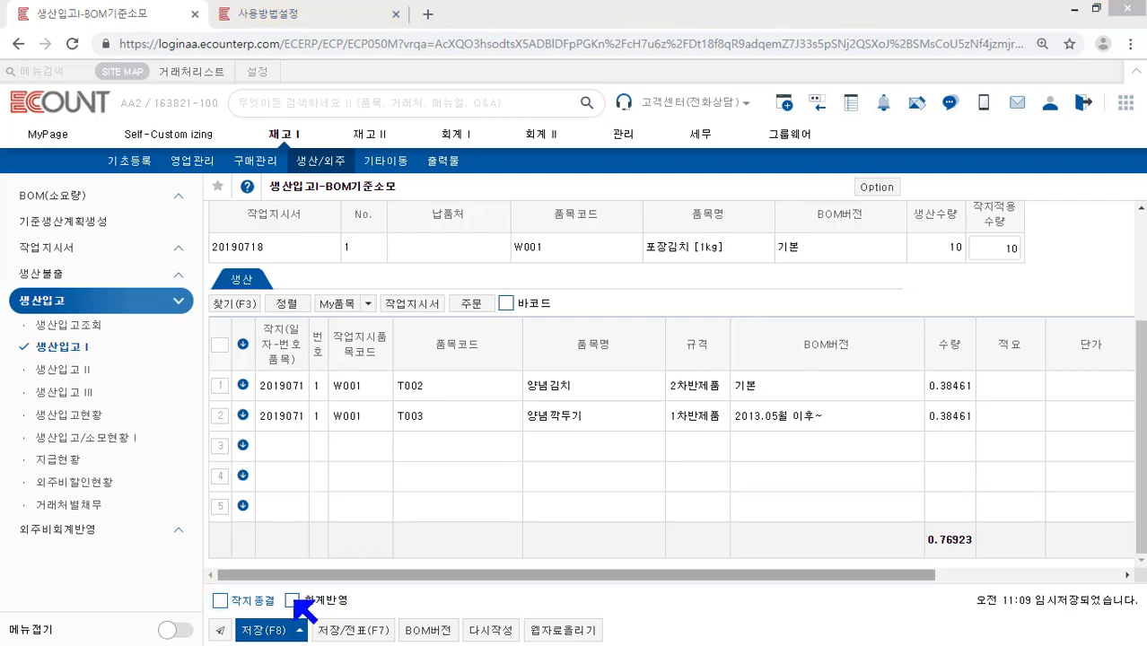
left_click(258, 630)
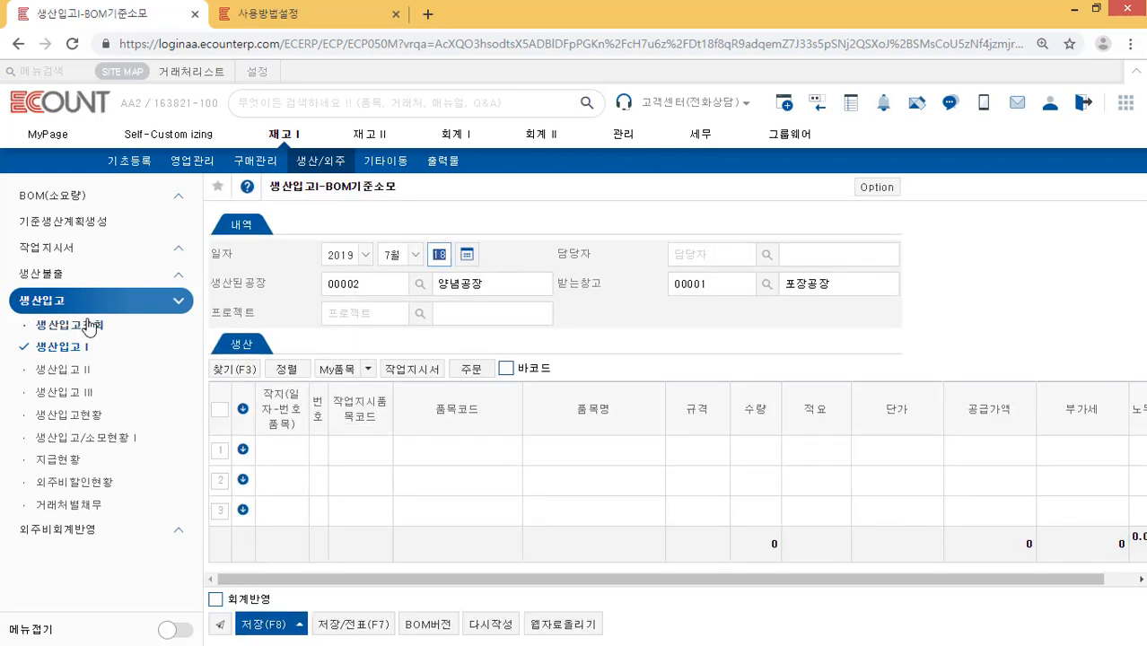
left_click(88, 328)
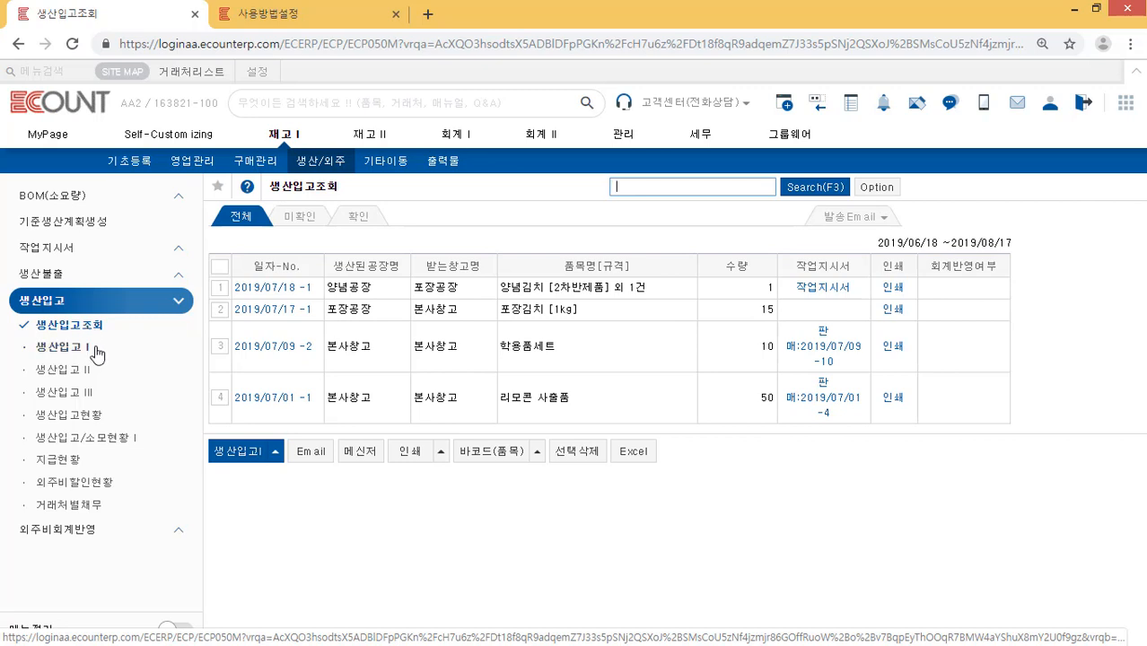
Step: Start a new 생산입고 I receipt with 포장공장 as the producing factory and 본사창고 as the receiving warehouse
left_click(79, 351)
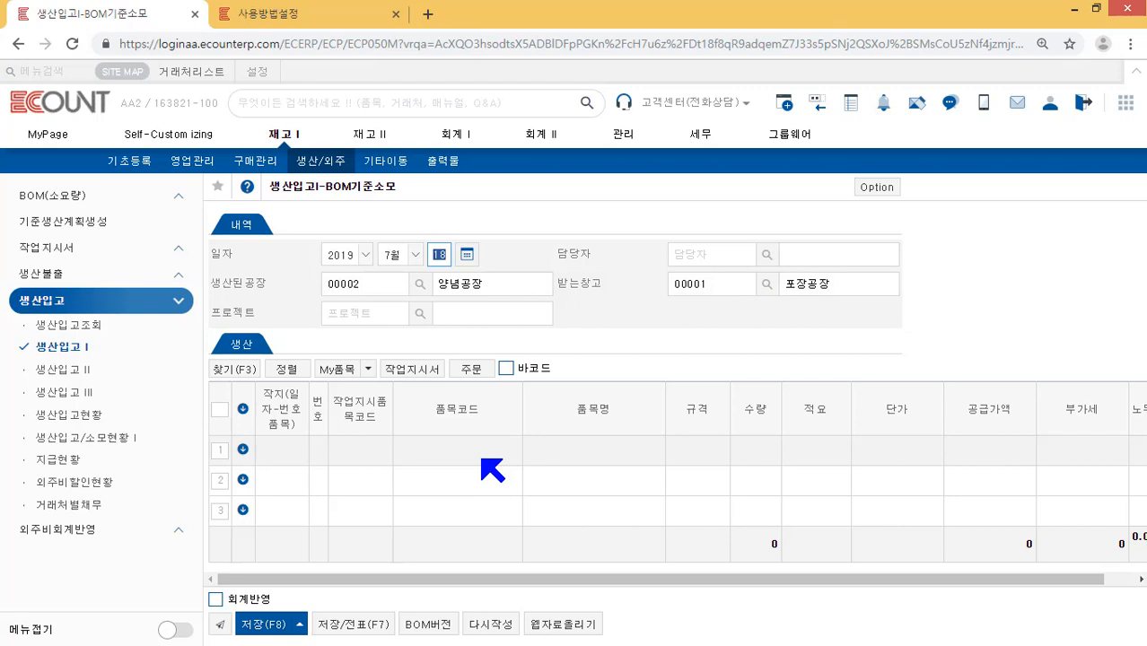
left_click(392, 287)
type("퍼지")
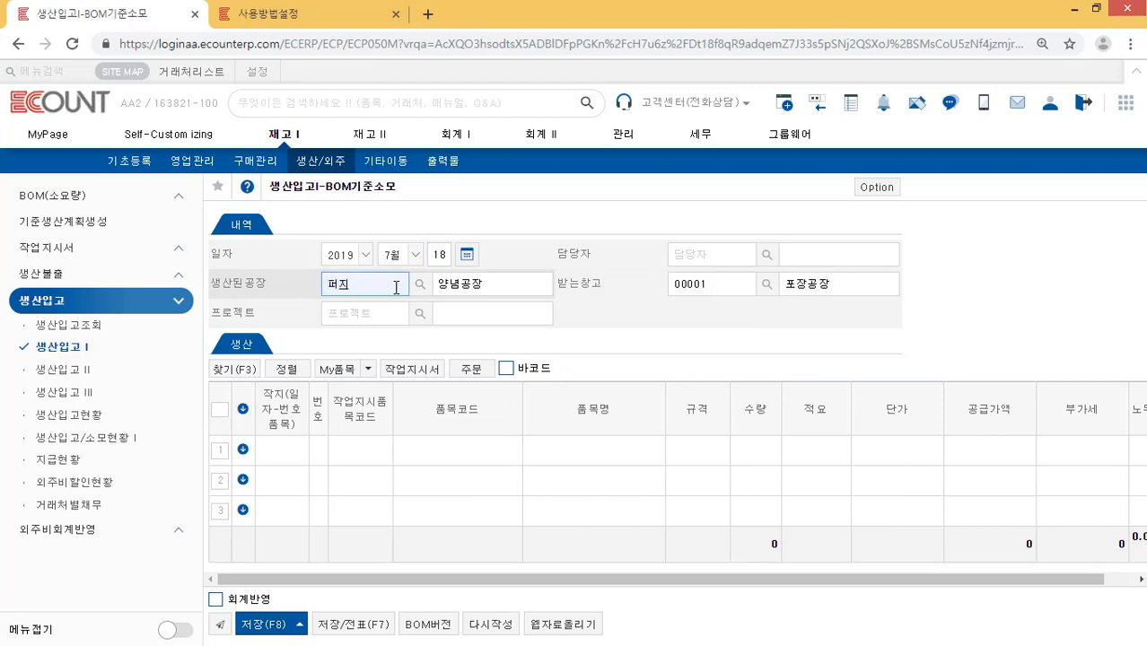
key("BackSpace")
key("BackSpace")
key("BackSpace")
type("포장")
key("Return")
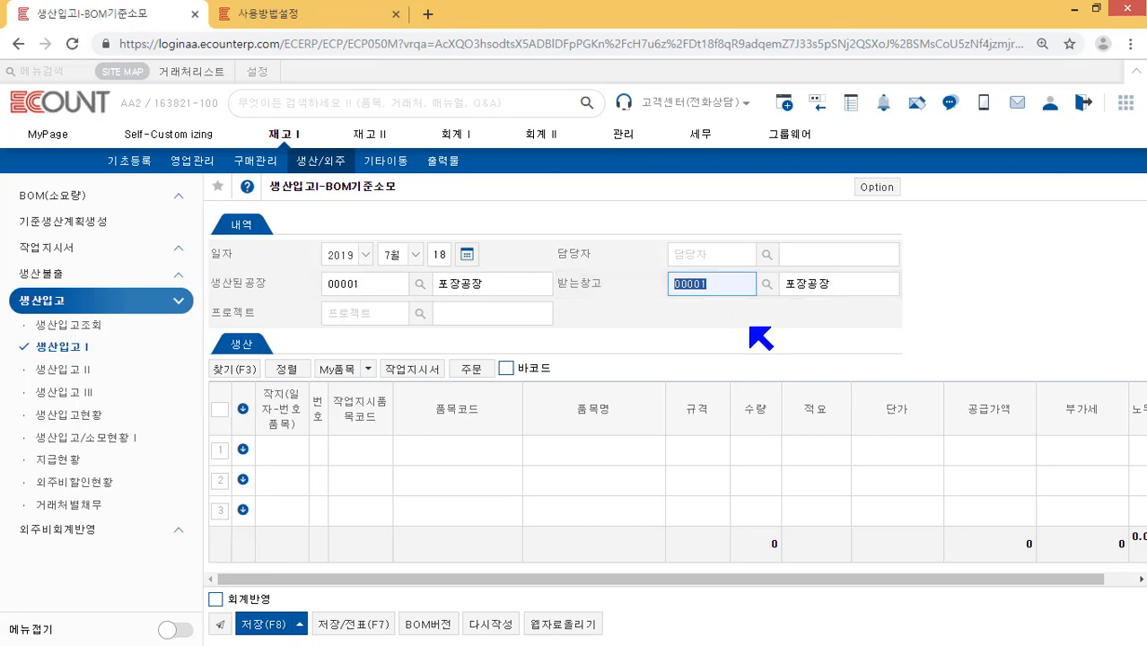
type("본사창ㄱ")
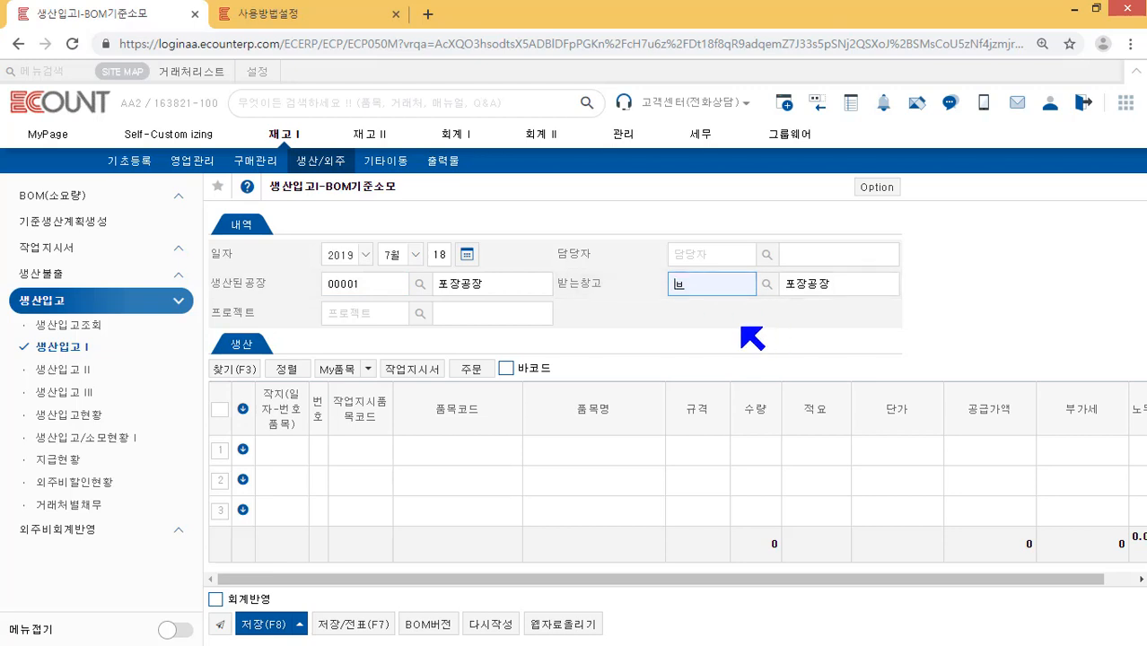
type("고")
key("Return")
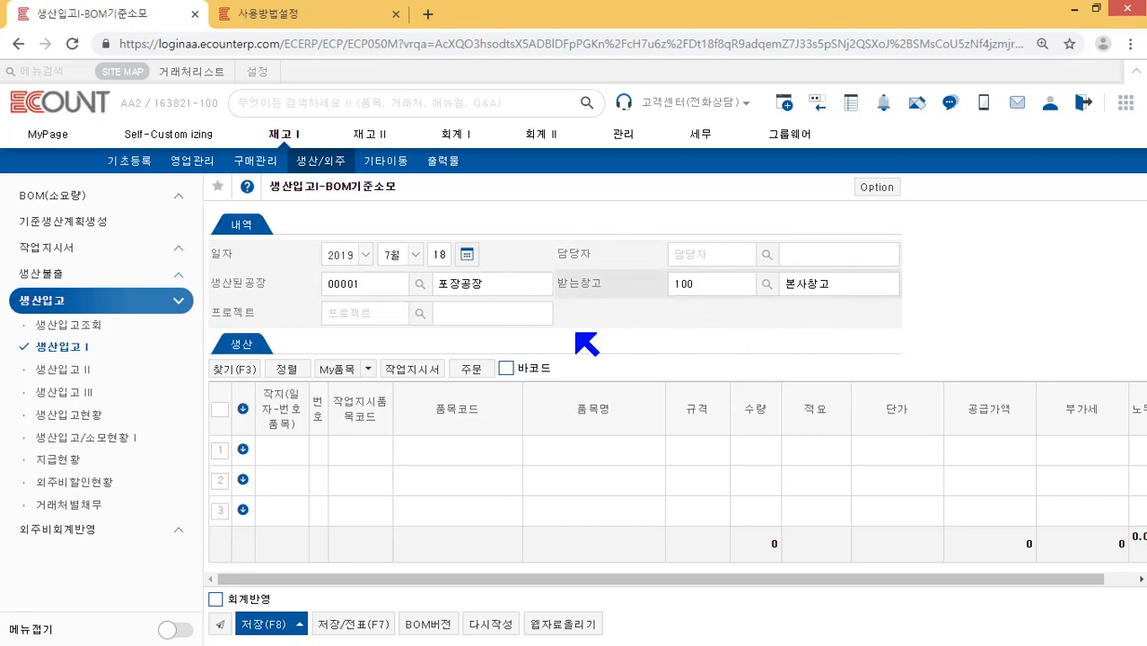
Step: Apply the remaining quantity of the 기본 BOM work order for 포장김치, save the receipt, and view the 생산입고조회 list
left_click(430, 375)
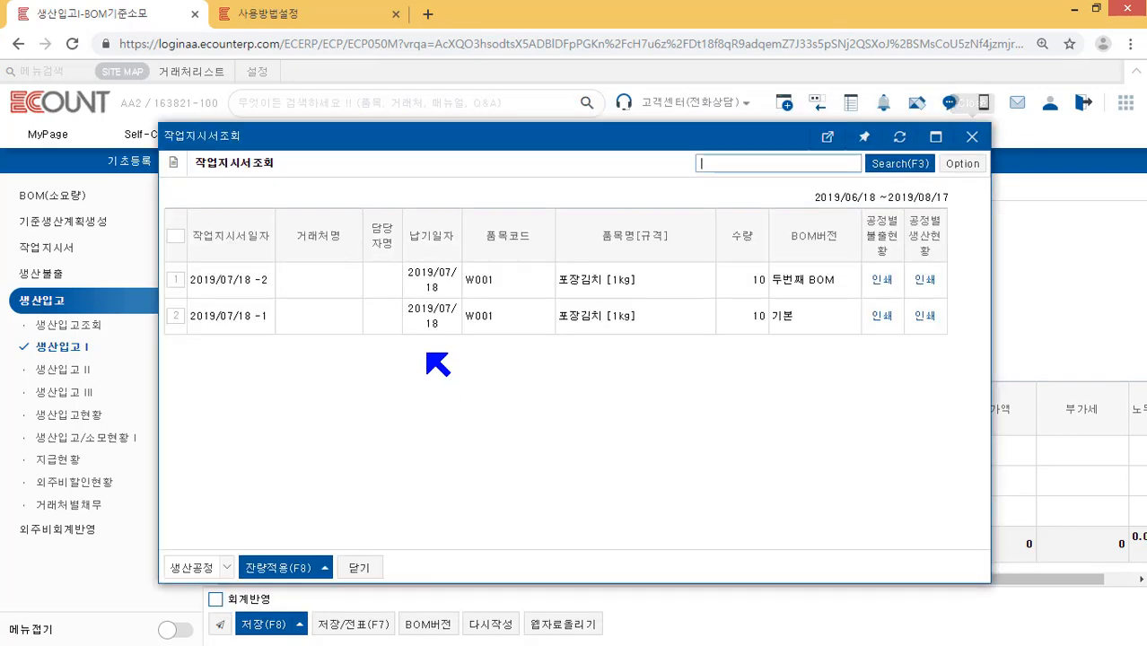
left_click(174, 319)
left_click(271, 567)
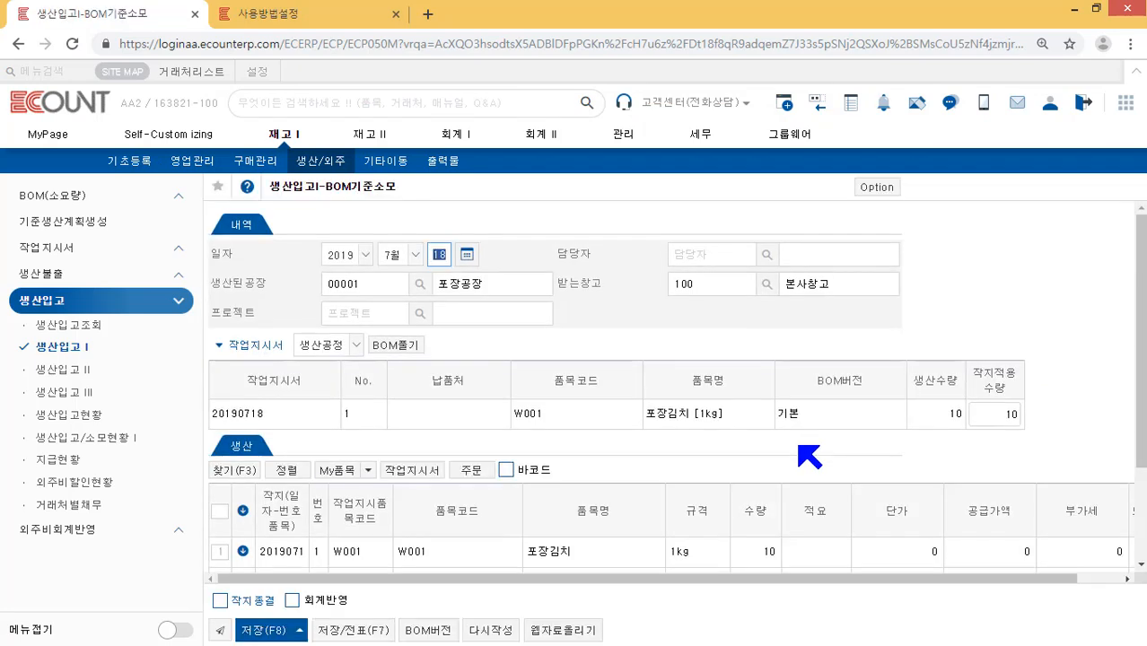
scroll(810, 457, "down", 2)
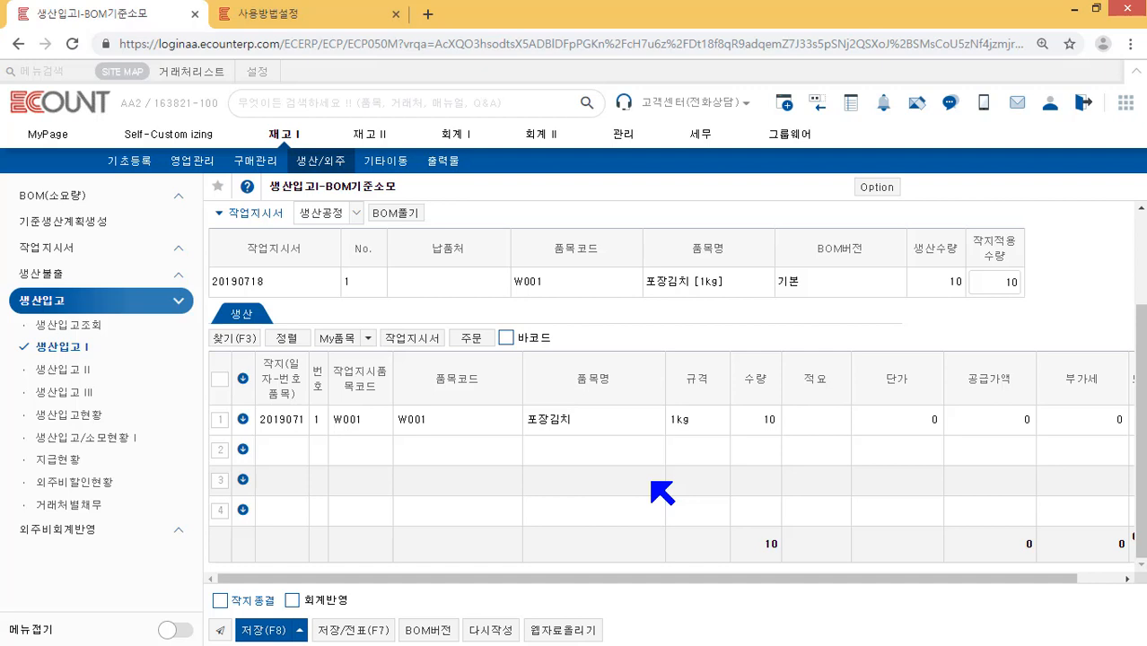
left_click(260, 631)
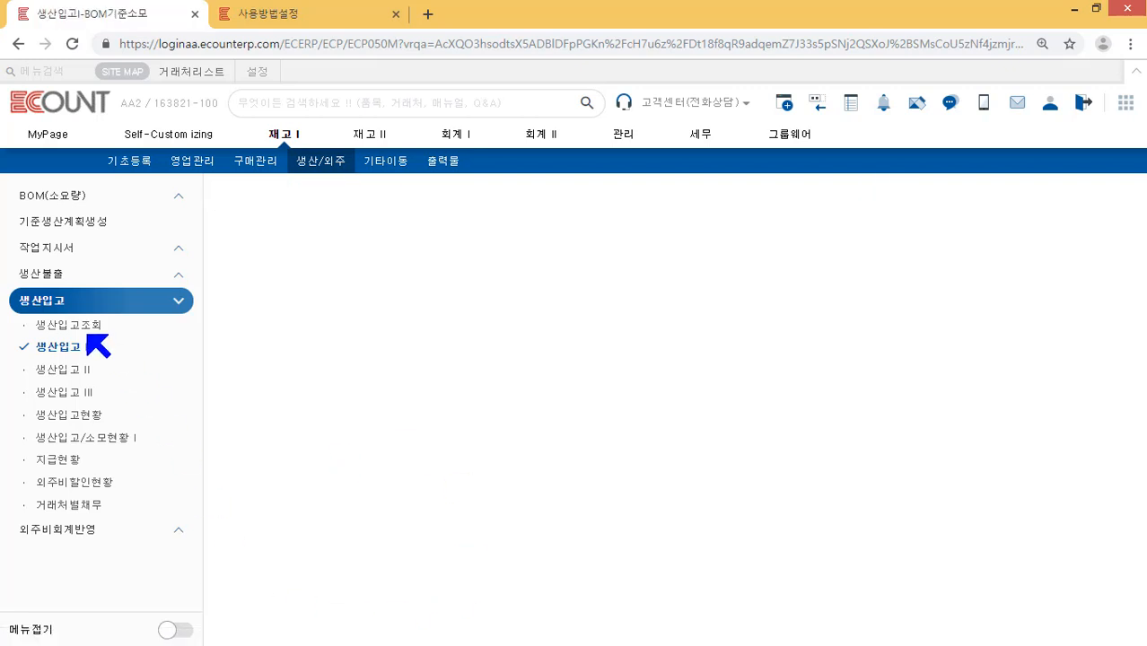
left_click(86, 328)
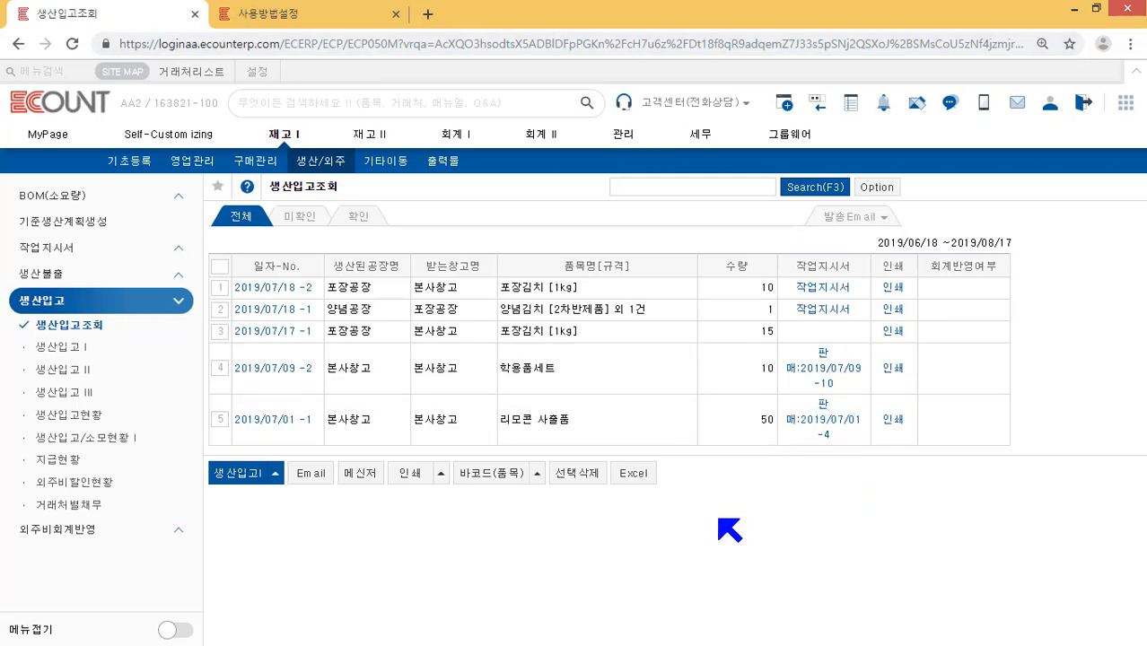
Step: Open the 2019/07/18 포장김치 receipt from 포장공장 to 본사창고, review its details, and close it
left_click(301, 289)
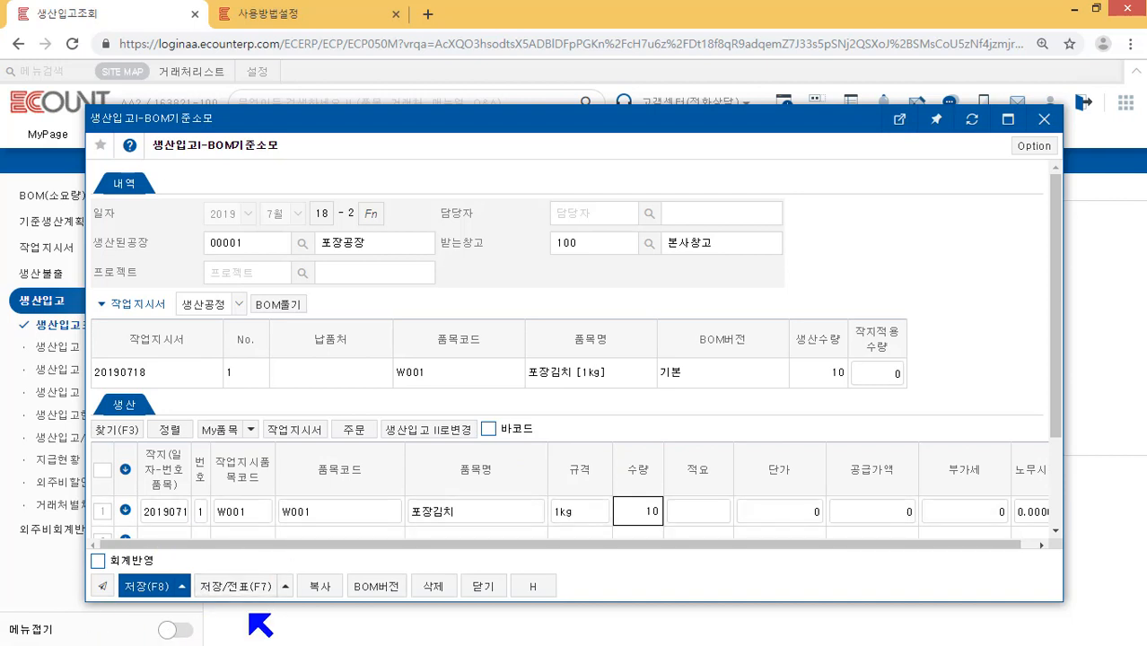
left_click(784, 577)
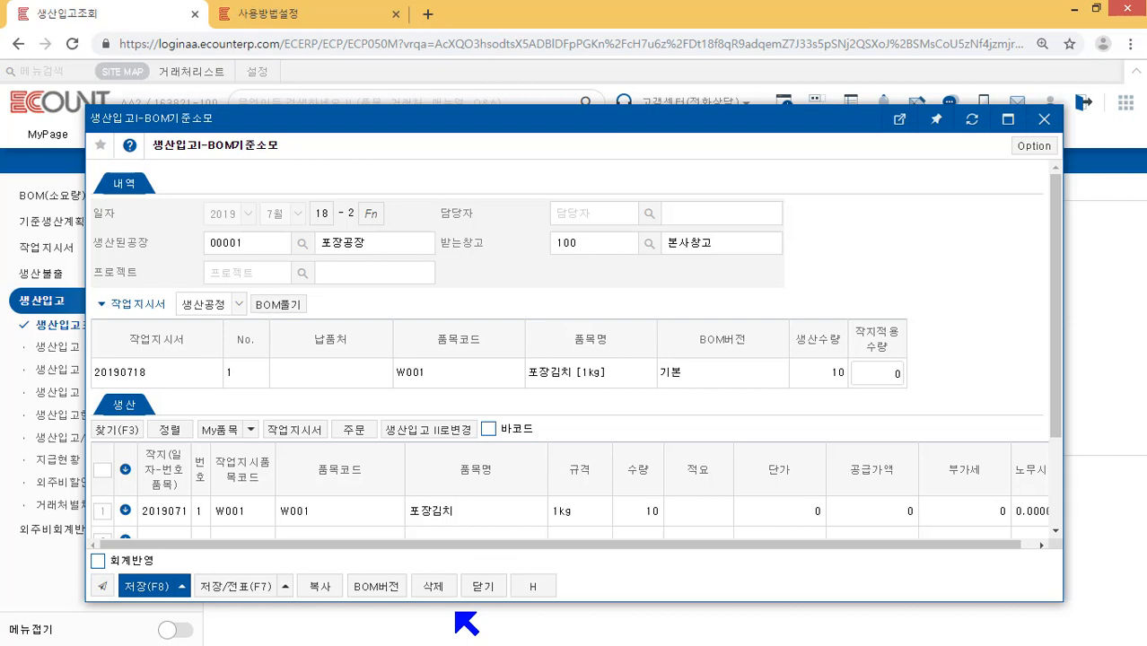
left_click(1043, 118)
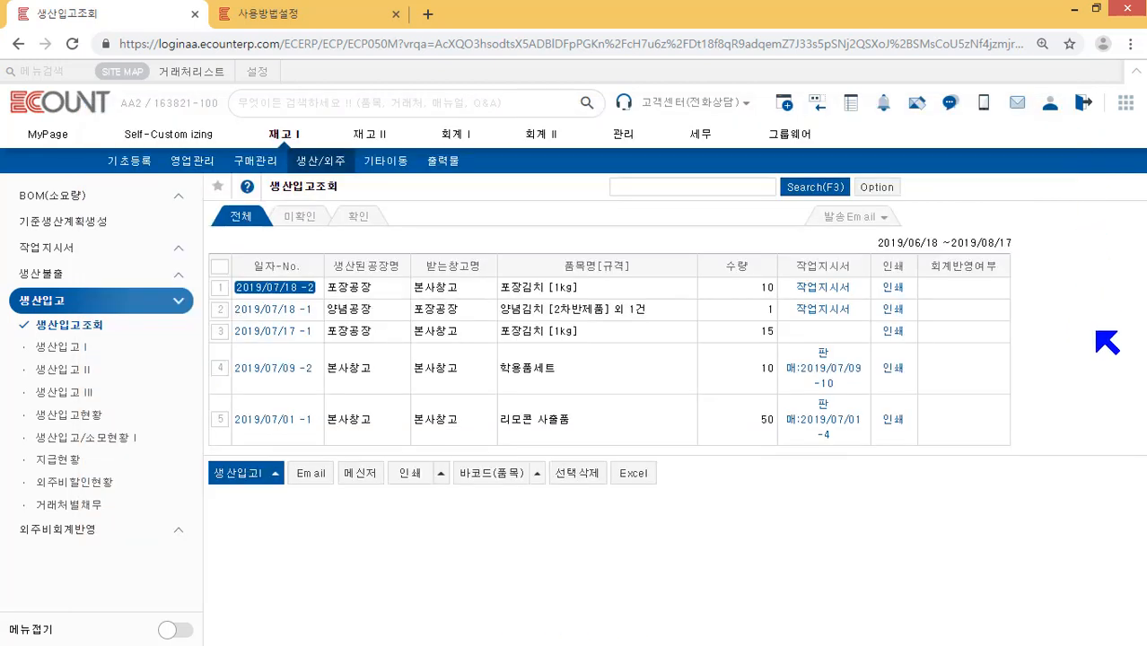
Step: Restrict 생산입고구분 to 생산입고I in the full search conditions, and close the conditions without searching
left_click(836, 191)
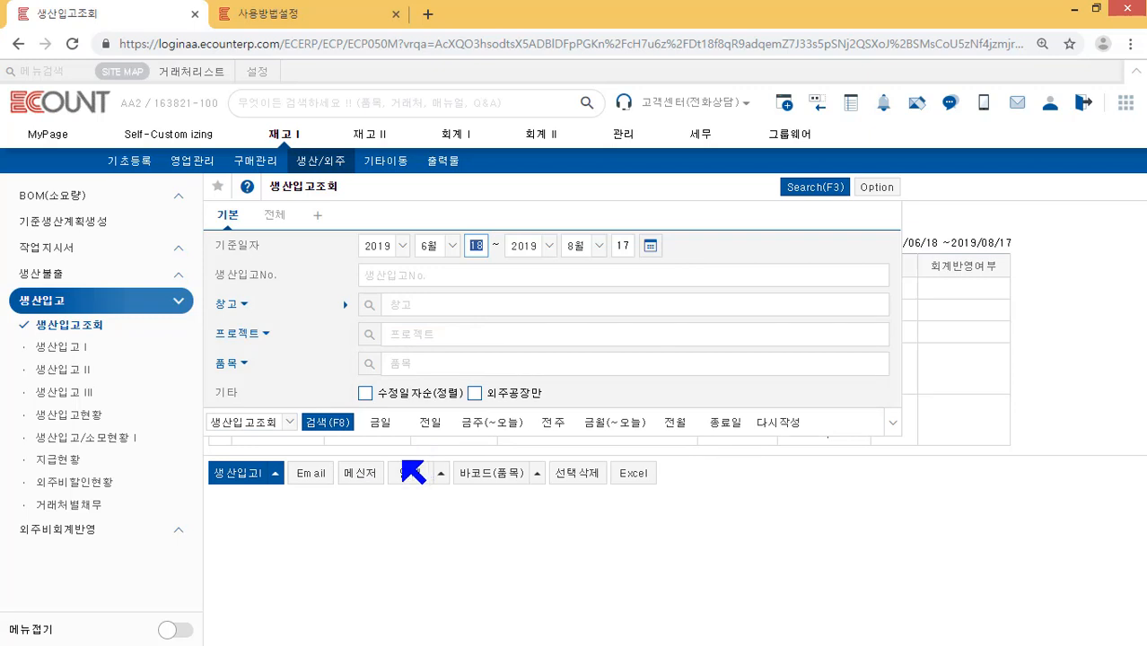
mouse_move(412, 470)
left_click(275, 218)
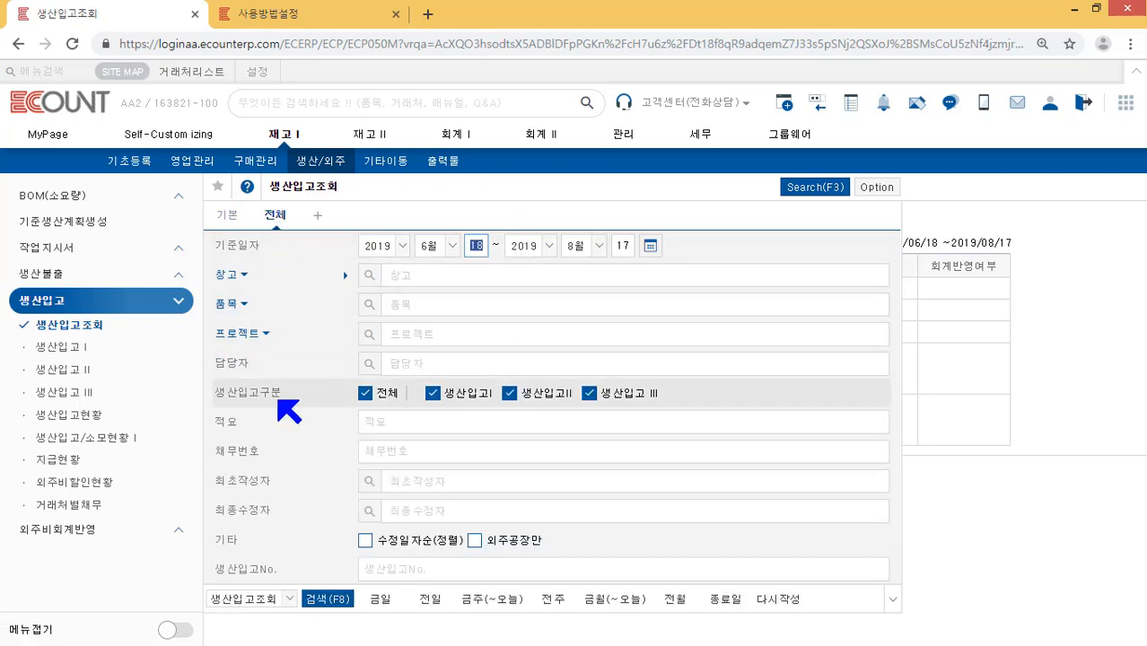
left_click(365, 393)
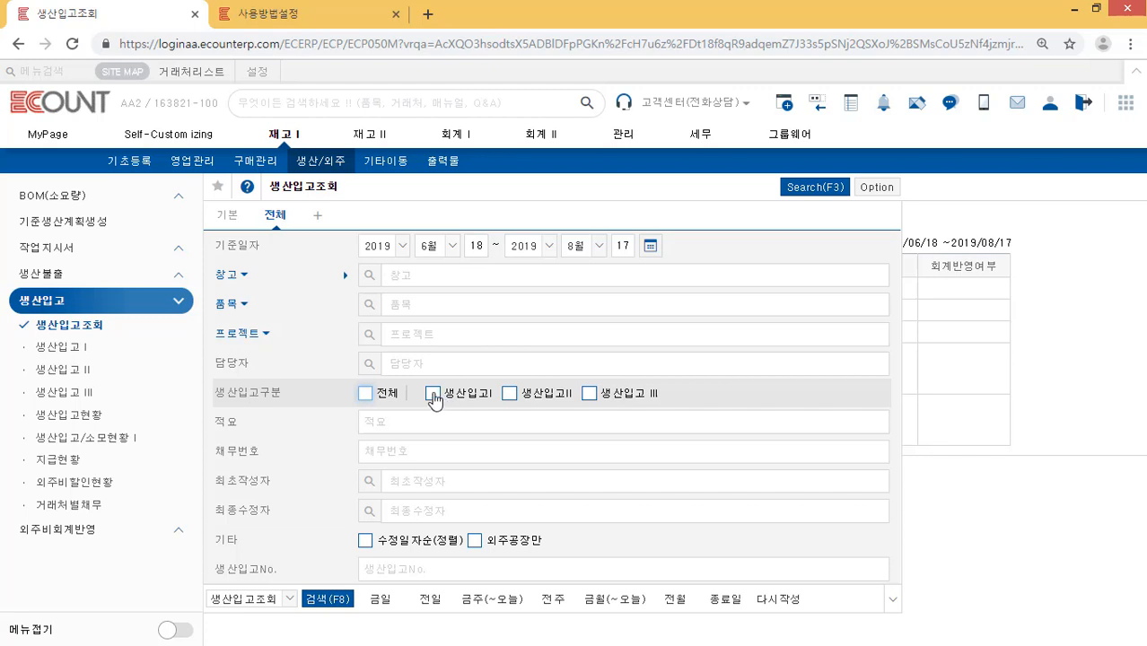
left_click(432, 394)
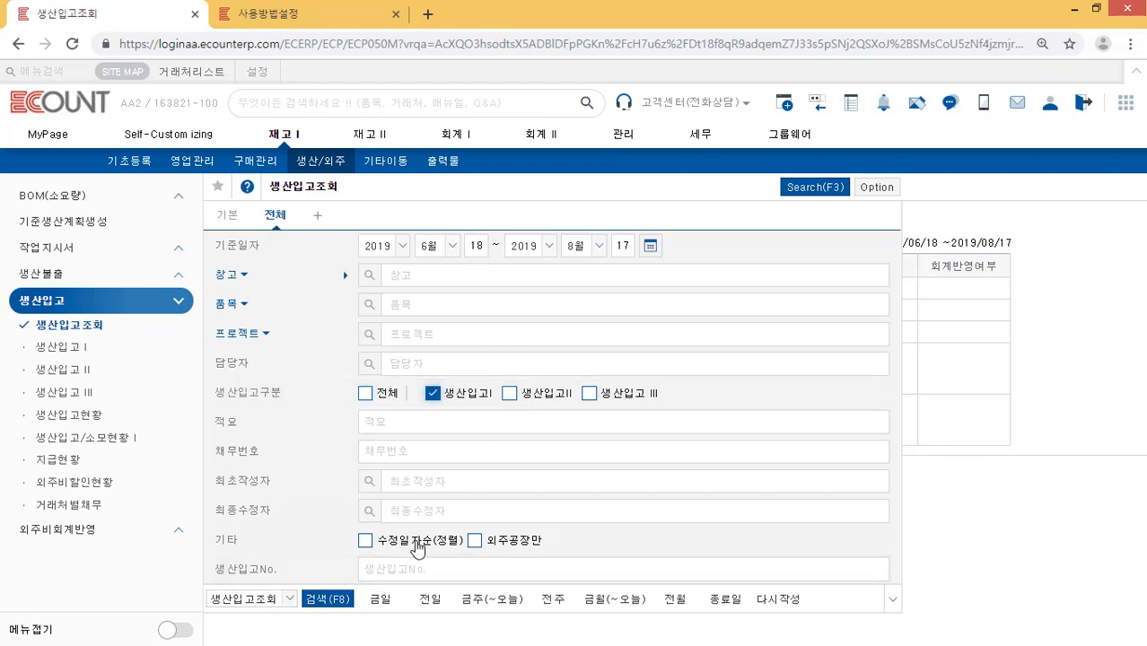
left_click(642, 538)
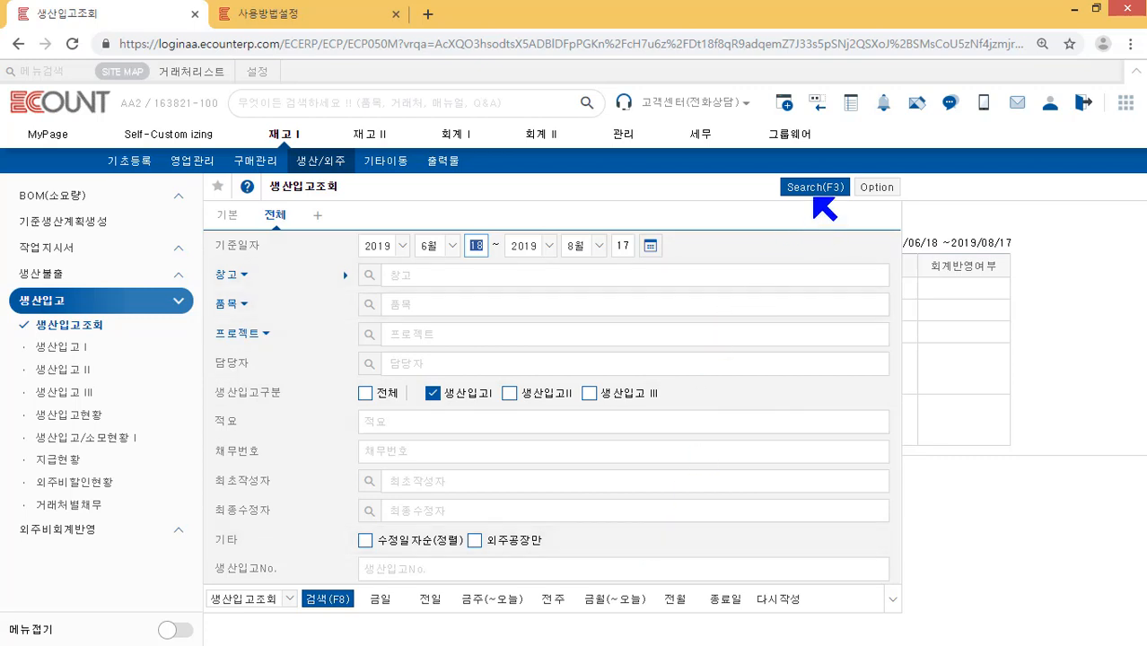
left_click(818, 188)
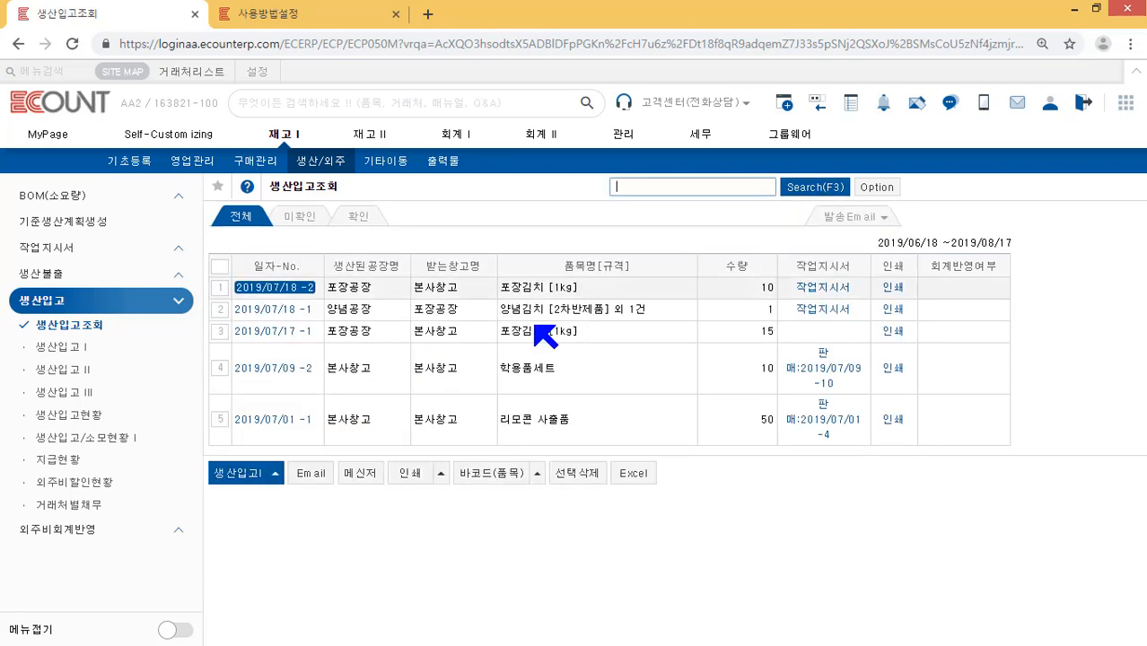
Step: Select the two 2019/07/18 receipts, view the work order linked to the 포장김치 receipt, and close its details
left_click(219, 291)
left_click(220, 311)
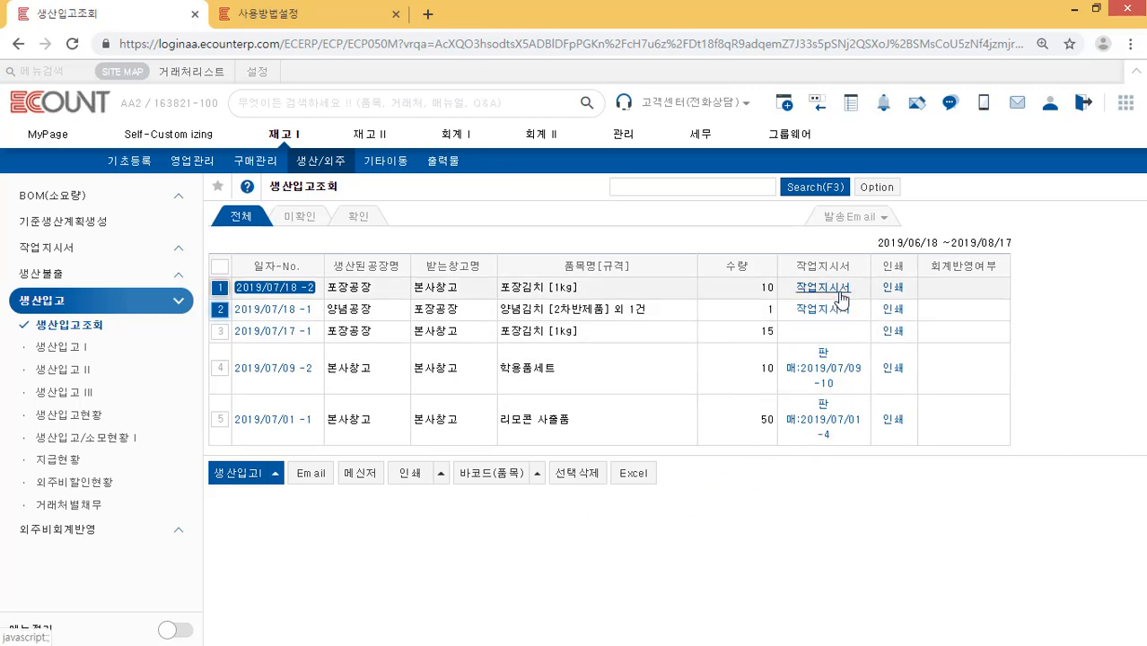
left_click(822, 288)
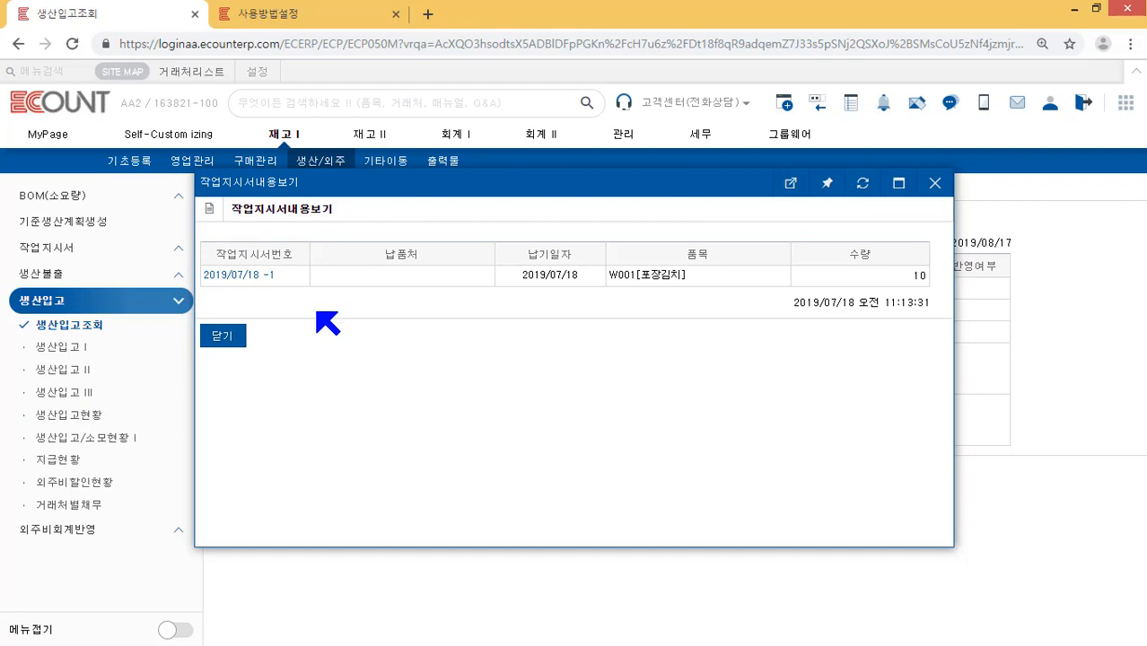
left_click(222, 336)
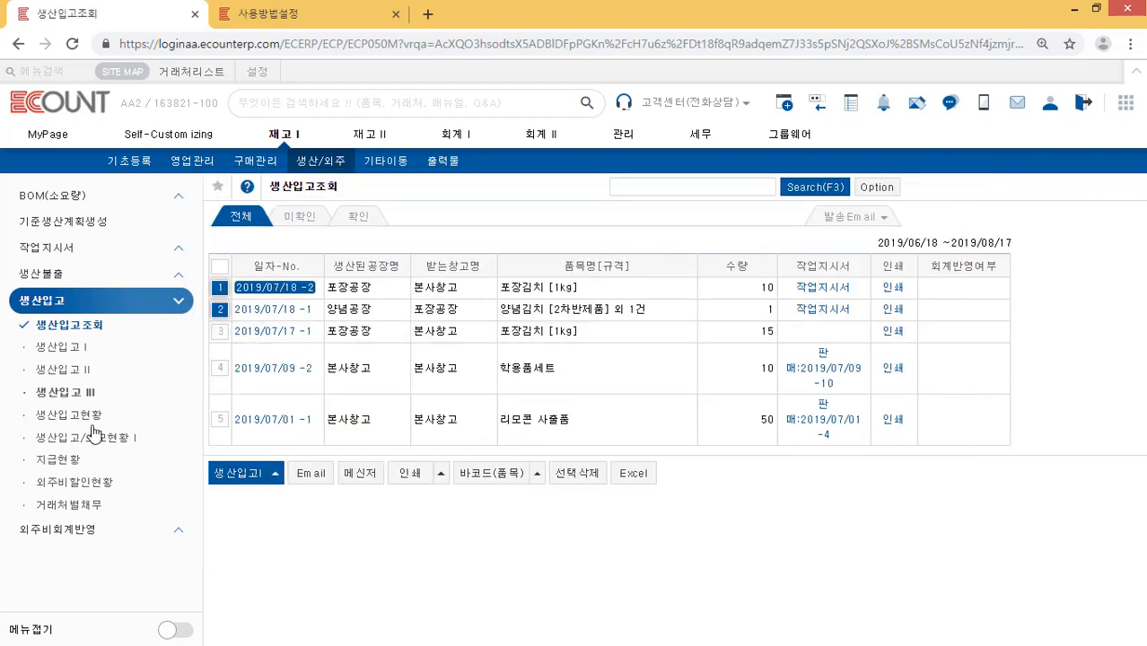
Step: Run the 라인별 생산입고현황 report for 2019/07/01 to 2019/07/18 and check its form setting (양식설정) options
left_click(91, 426)
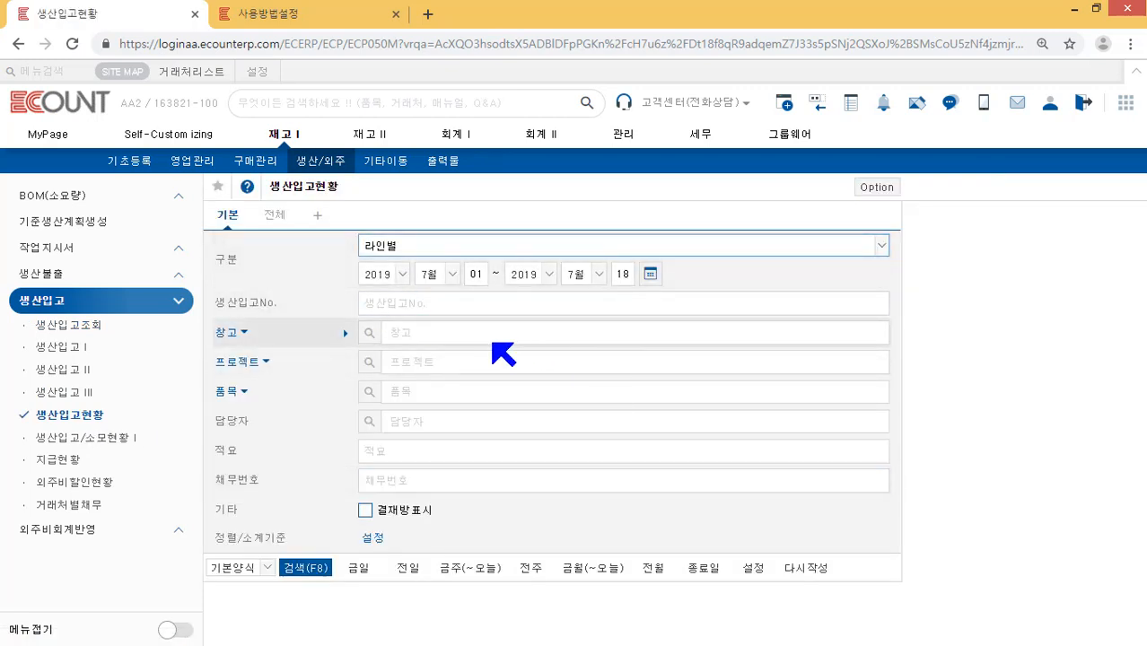
left_click(492, 334)
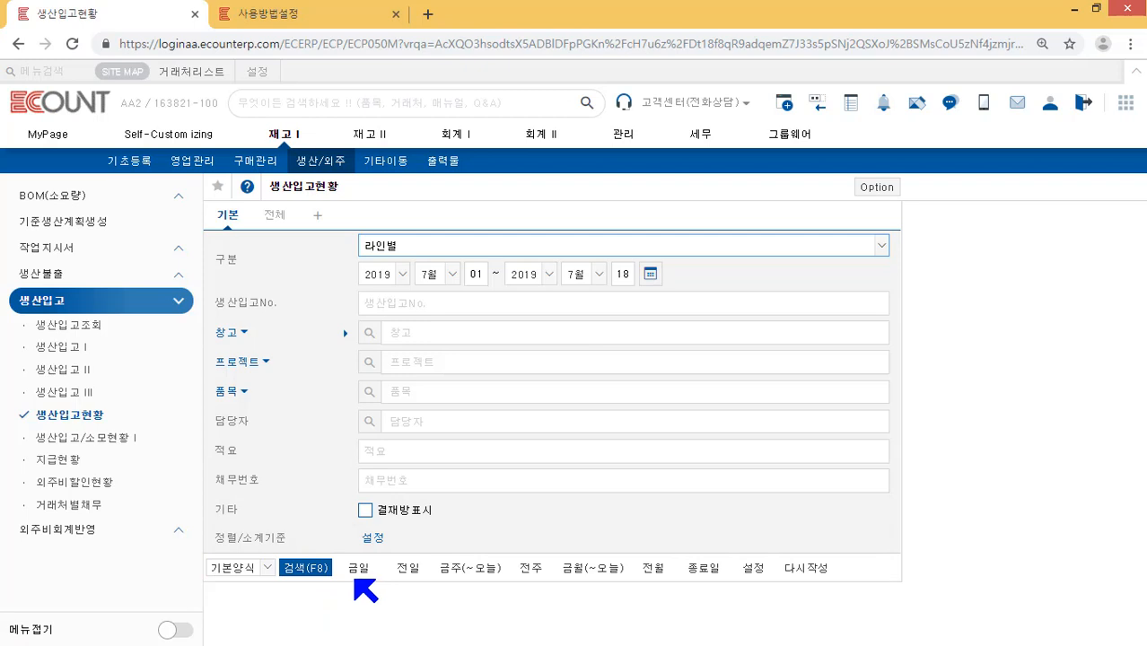
left_click(294, 570)
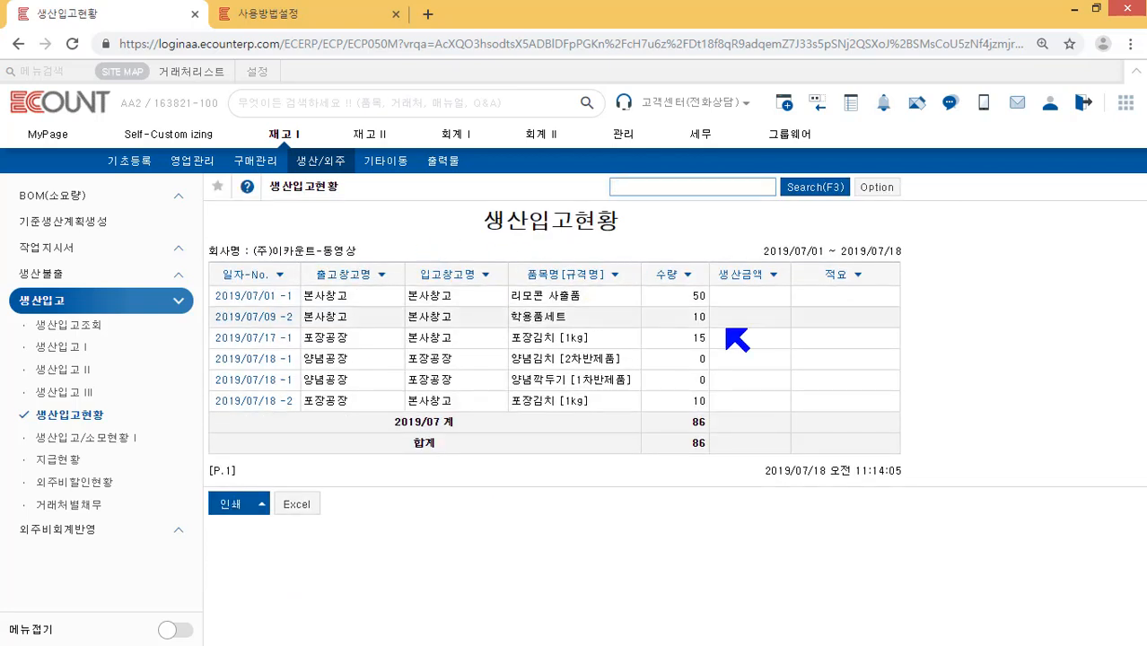
left_click(899, 186)
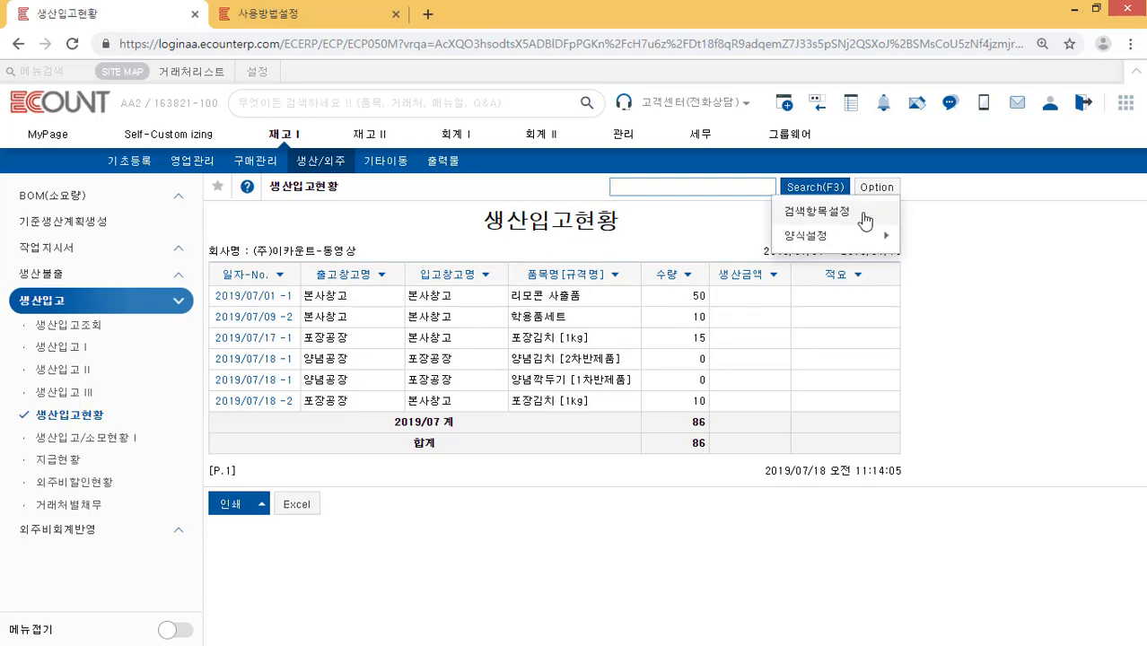
mouse_move(862, 235)
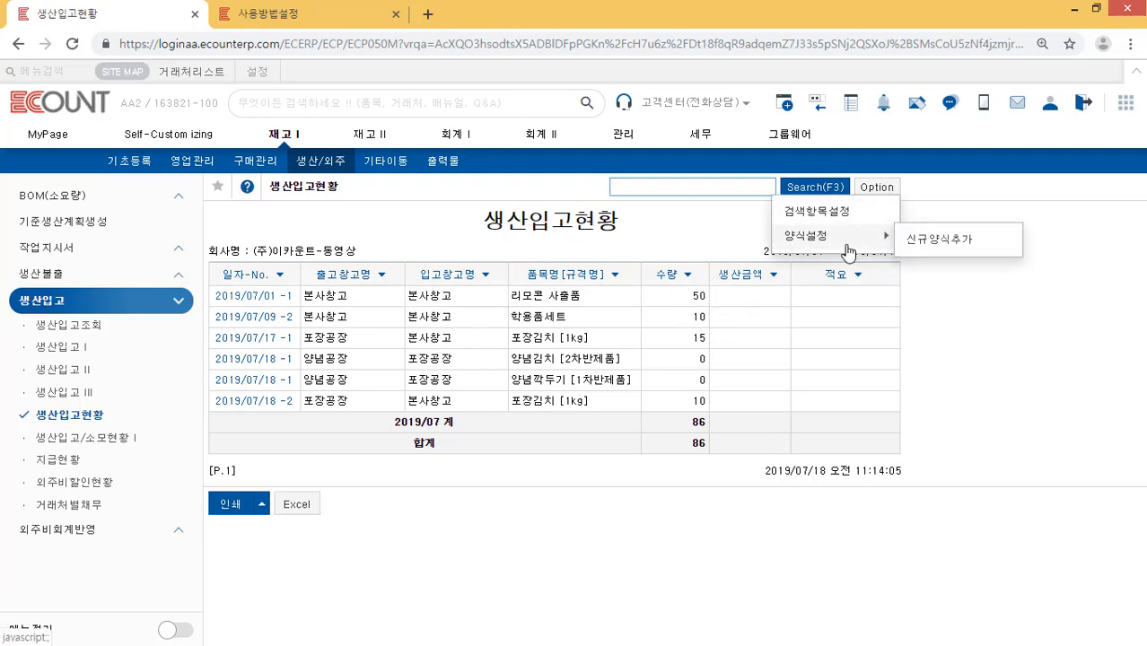
left_click(968, 247)
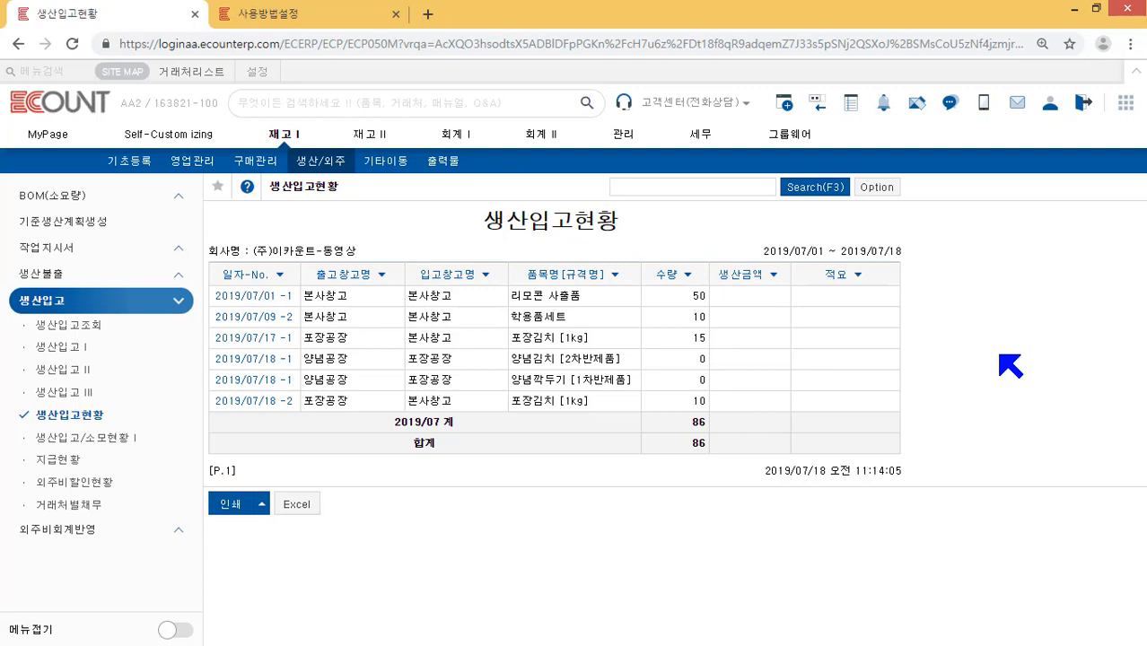
Step: Run the 작업지시서별진행현황 report as 생산진행현황 with the base date 2019/07/18
left_click(134, 249)
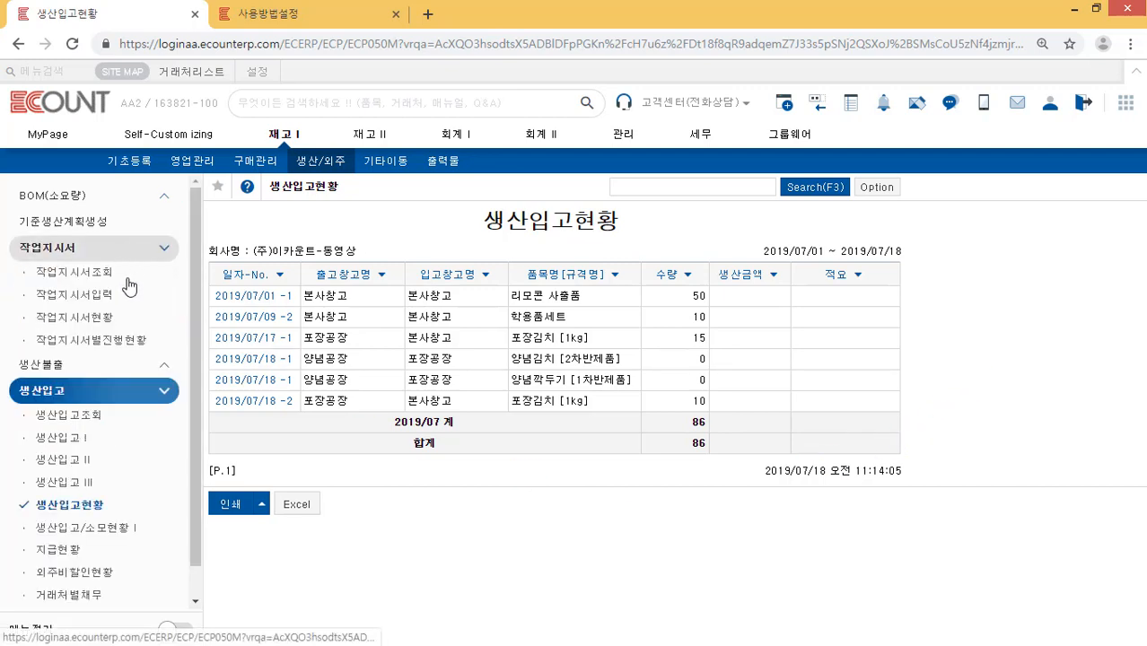
left_click(93, 341)
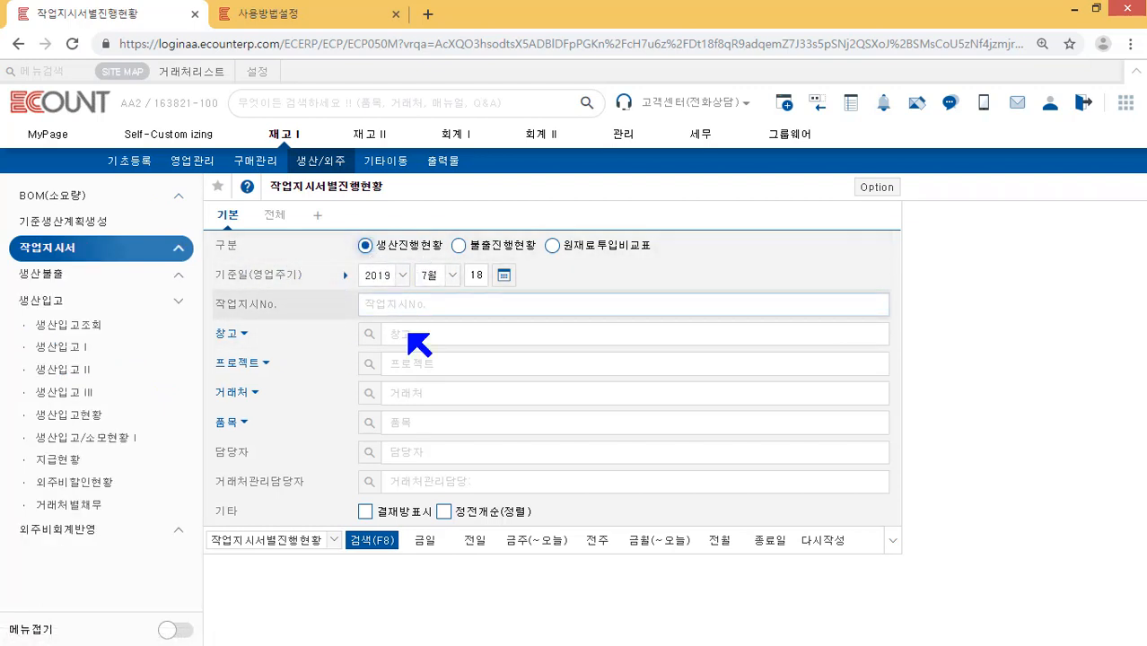
left_click(358, 543)
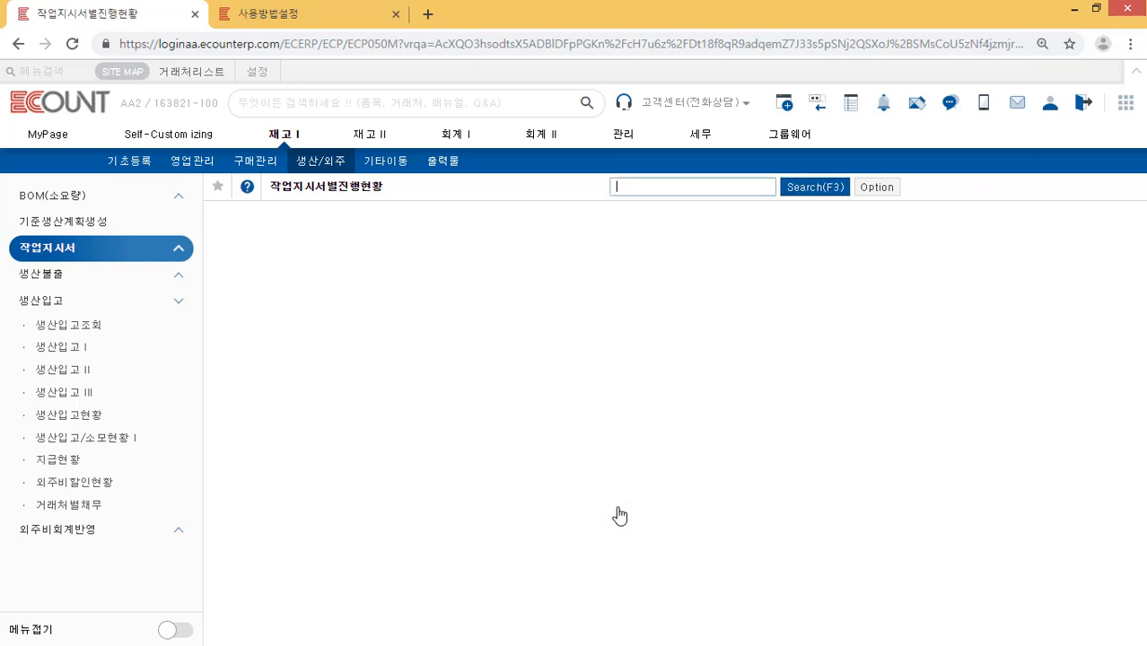